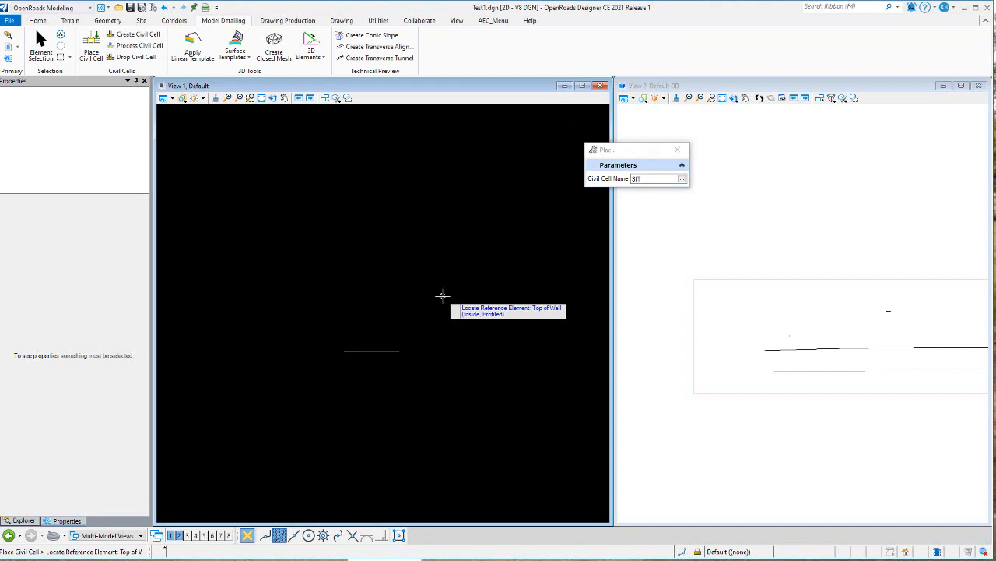
# - Place the SIT civil cell on the horizontal top-of-wall reference line, skipping the alternatives and accepting the placement
pyautogui.click(385, 351)
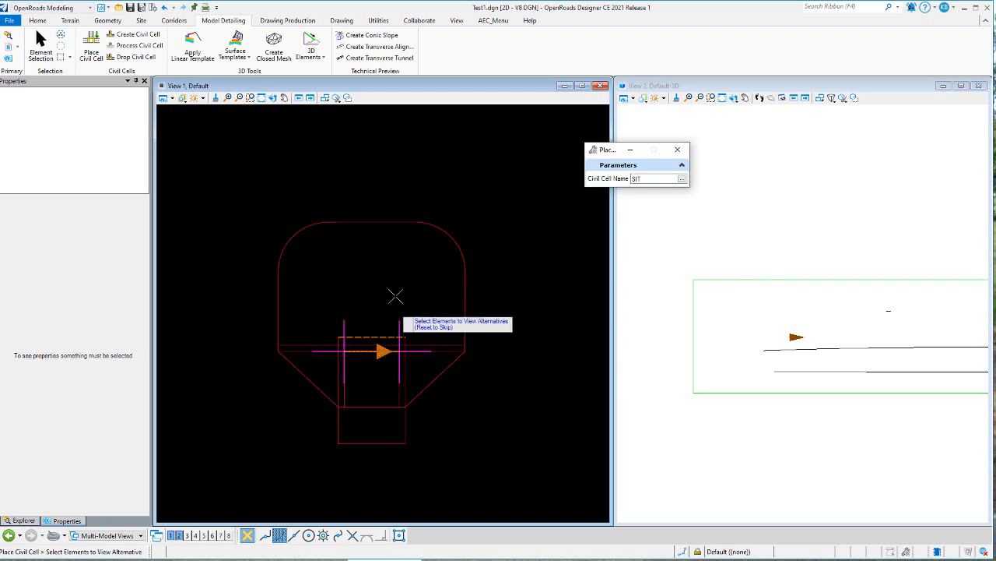
pyautogui.rightClick(444, 180)
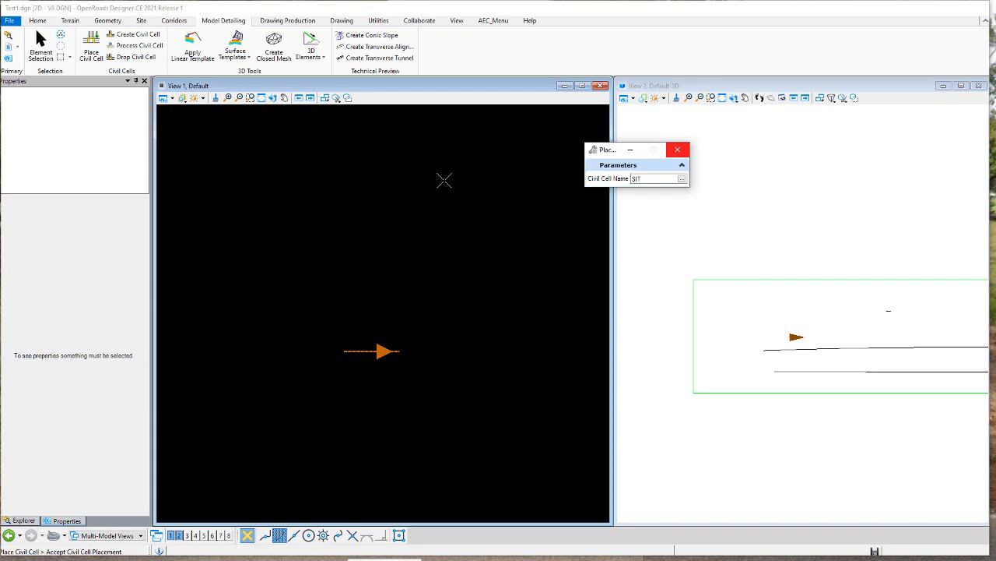
pyautogui.click(443, 180)
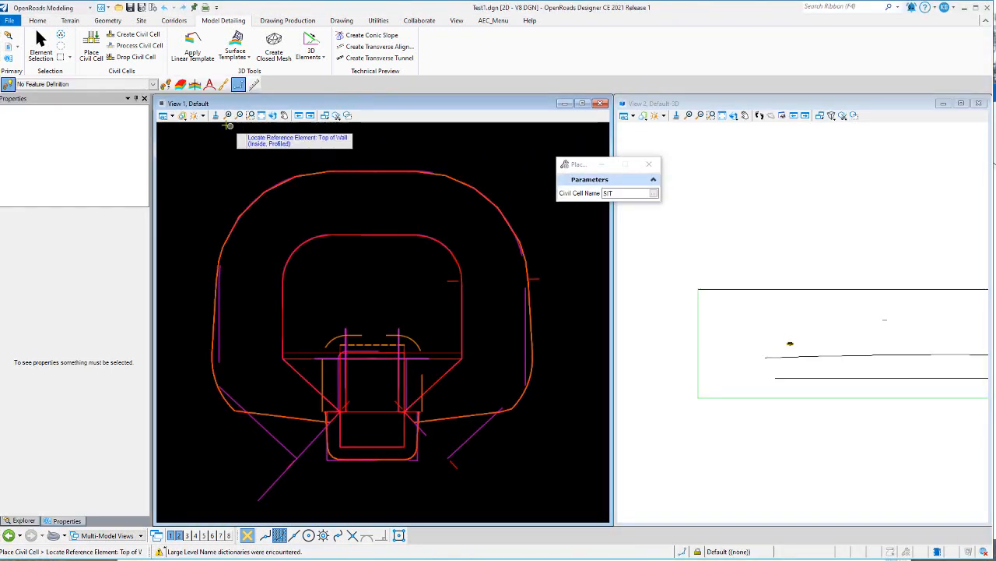
# - Turn off the display of construction elements in View 1 and end the civil cell placement
pyautogui.click(172, 119)
pyautogui.click(188, 263)
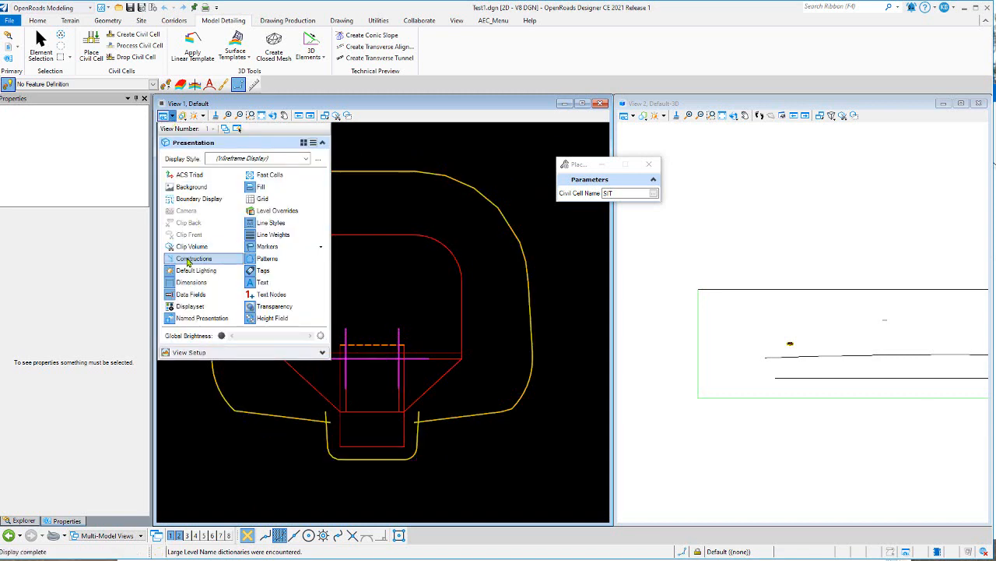
pyautogui.click(41, 43)
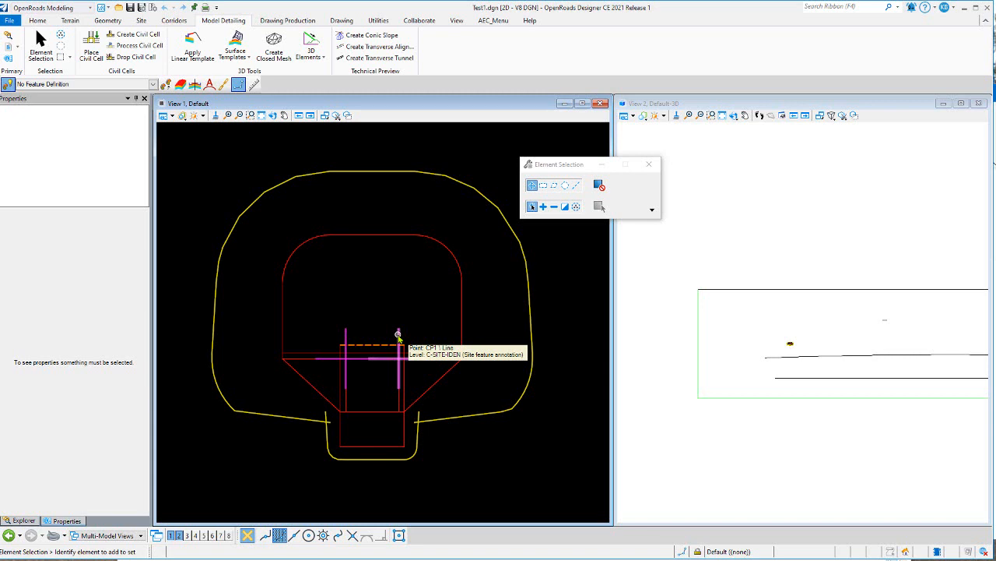
# - Select the CP control point at the left end of the reference line and examine its elevation property
pyautogui.scroll(3, 349, 362)
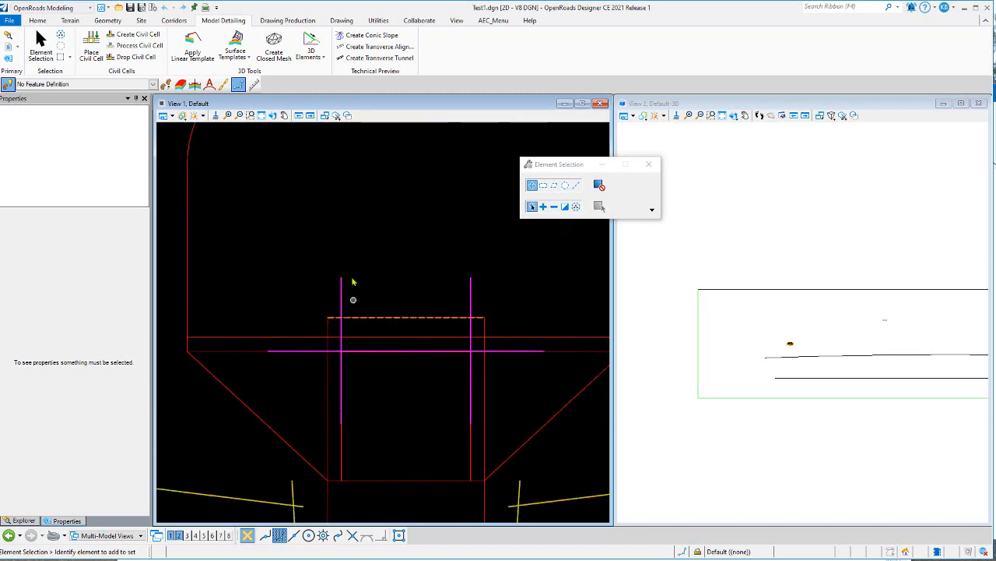
pyautogui.click(343, 279)
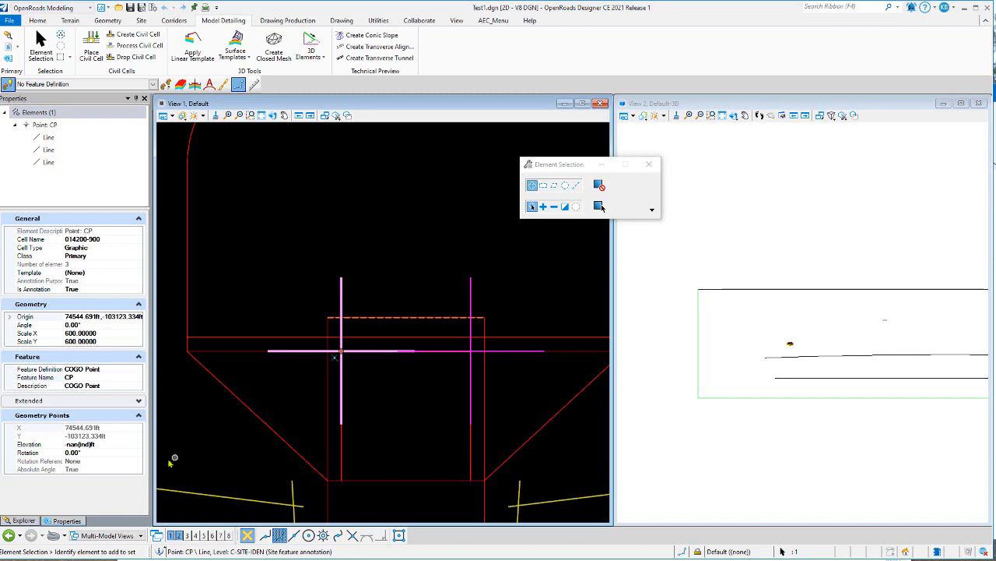
pyautogui.click(121, 446)
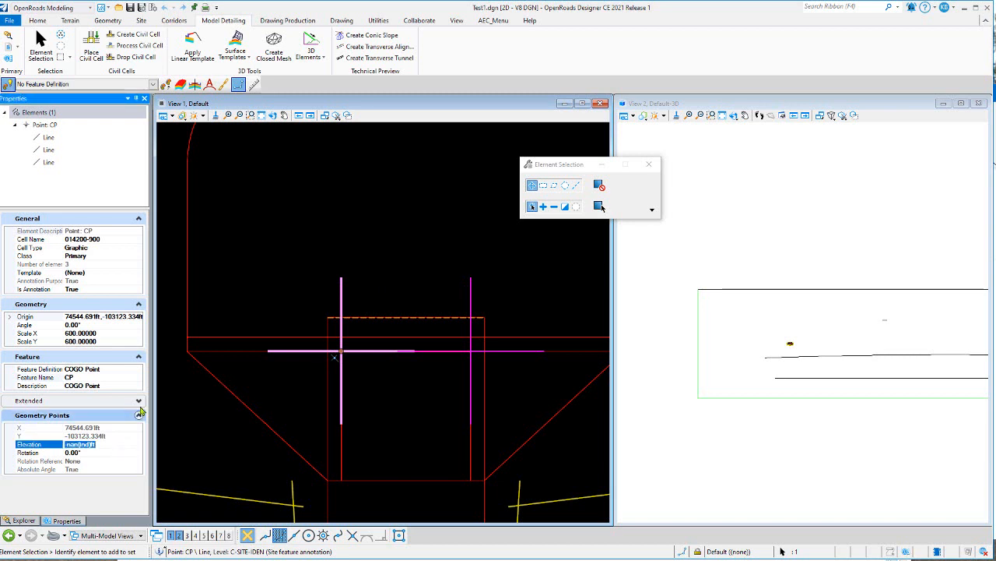
pyautogui.click(329, 229)
# - Turn off the C-SITE-IDEN level of the CP point symbols in View 1
pyautogui.scroll(-3, 362, 328)
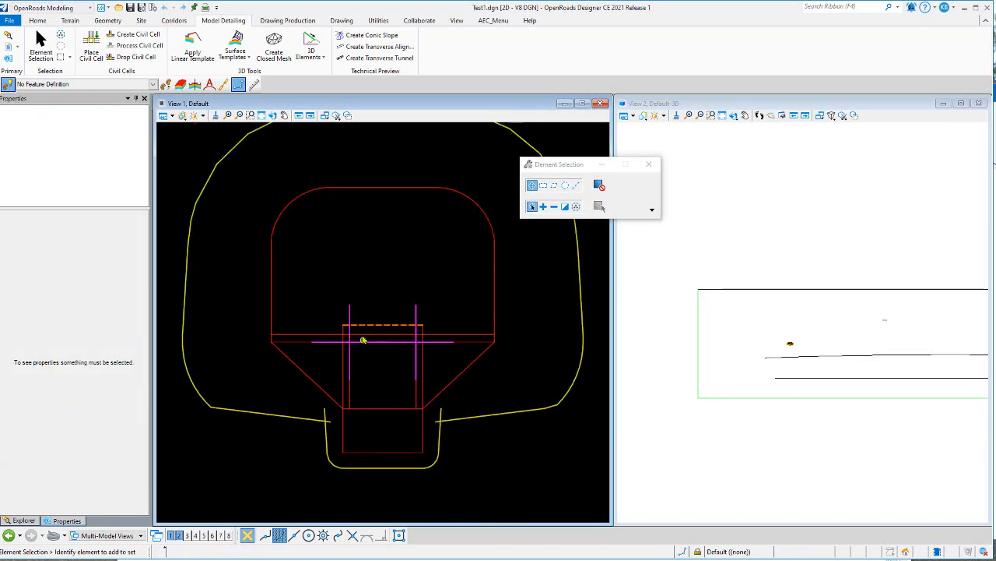
pyautogui.scroll(3, 354, 341)
pyautogui.scroll(-3, 359, 347)
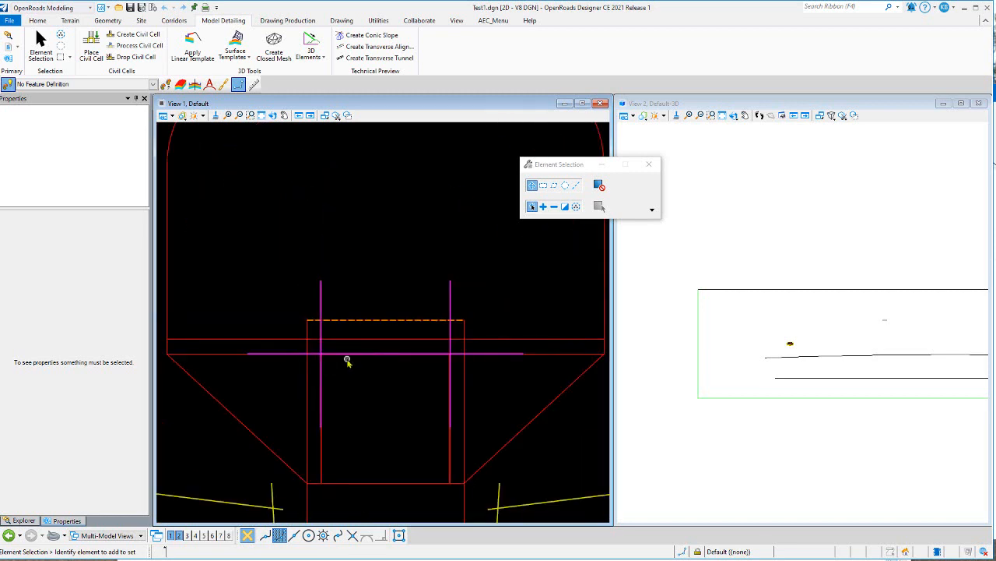
pyautogui.scroll(-1, 362, 291)
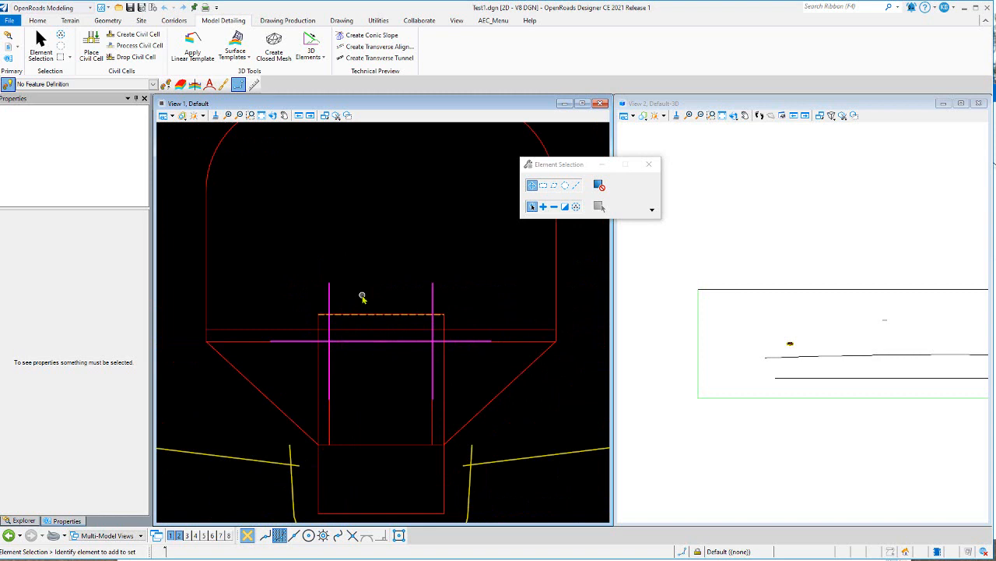
pyautogui.scroll(-2, 354, 241)
pyautogui.rightClick(364, 242)
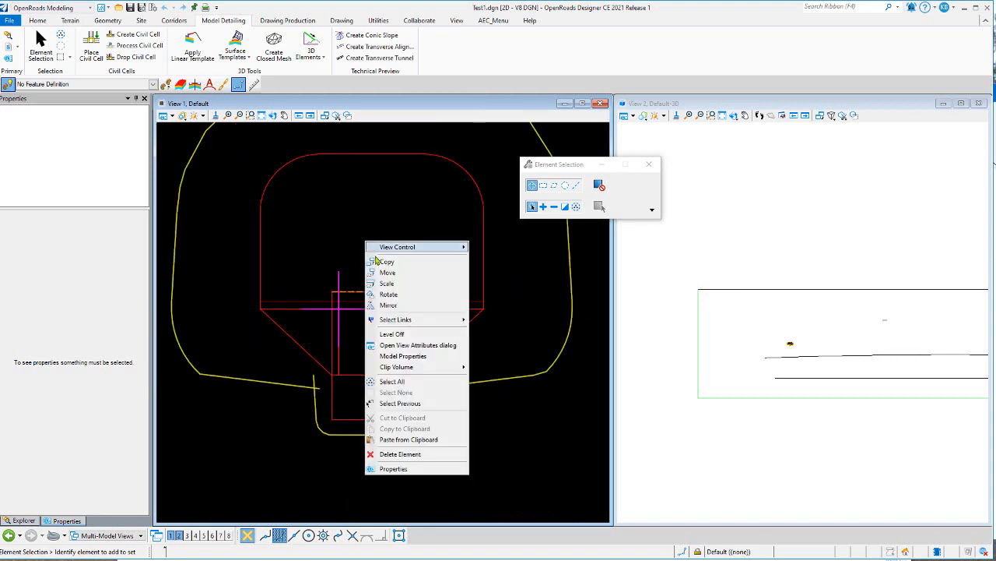
pyautogui.click(391, 333)
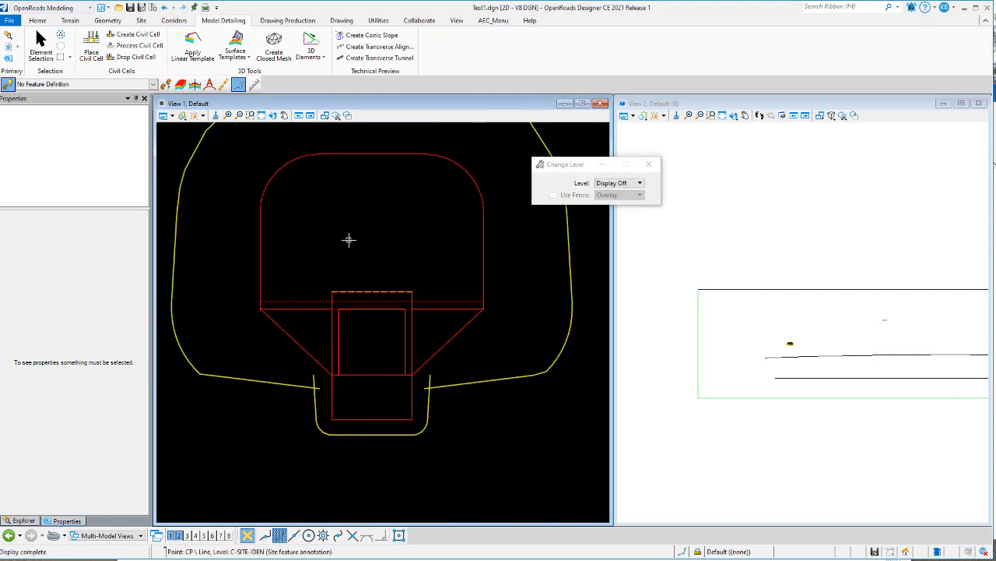
pyautogui.click(42, 46)
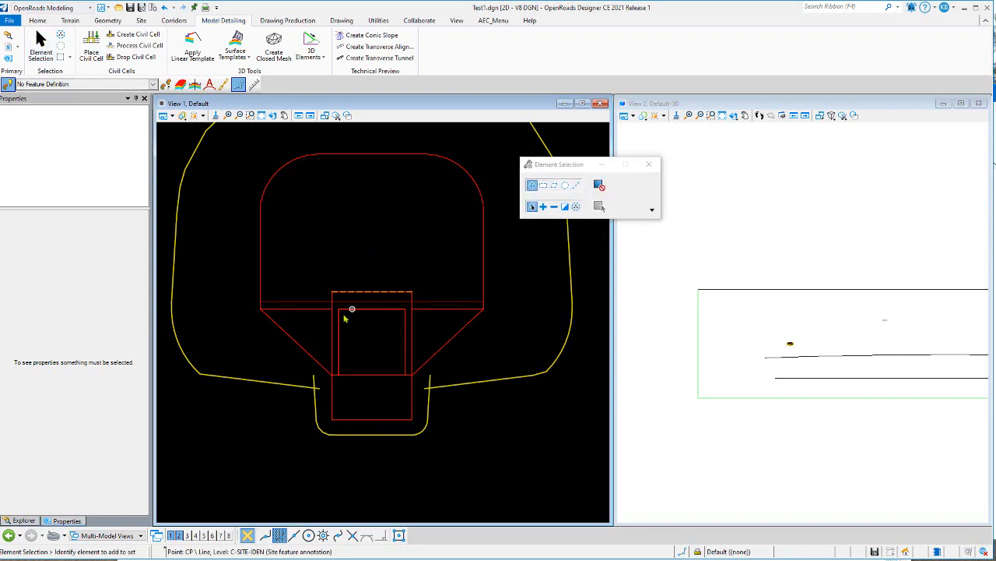
# - Examine the length and profile elevation of the plain line along the upper edge of the inner revetment rectangle
pyautogui.scroll(4, 347, 314)
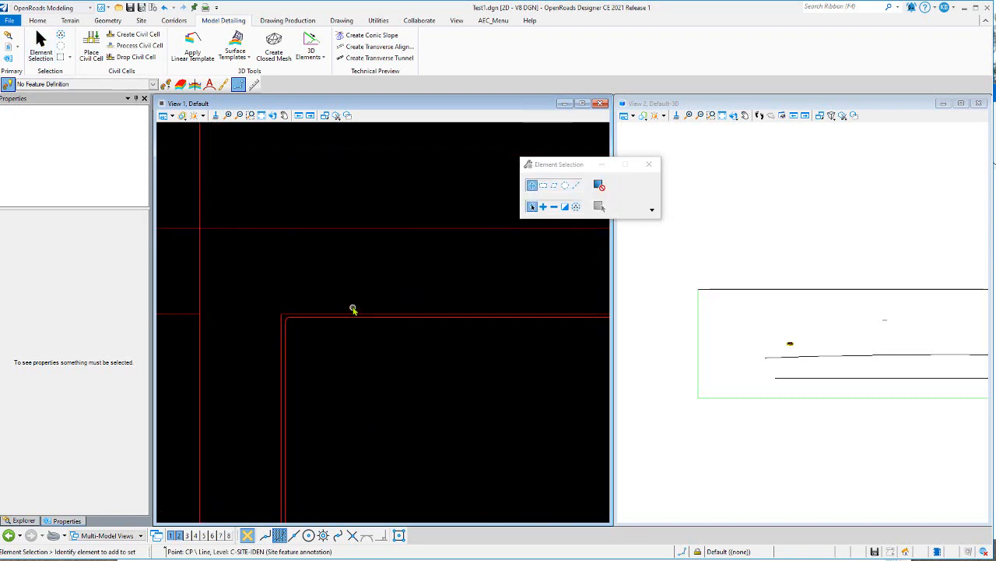
pyautogui.moveTo(350, 313)
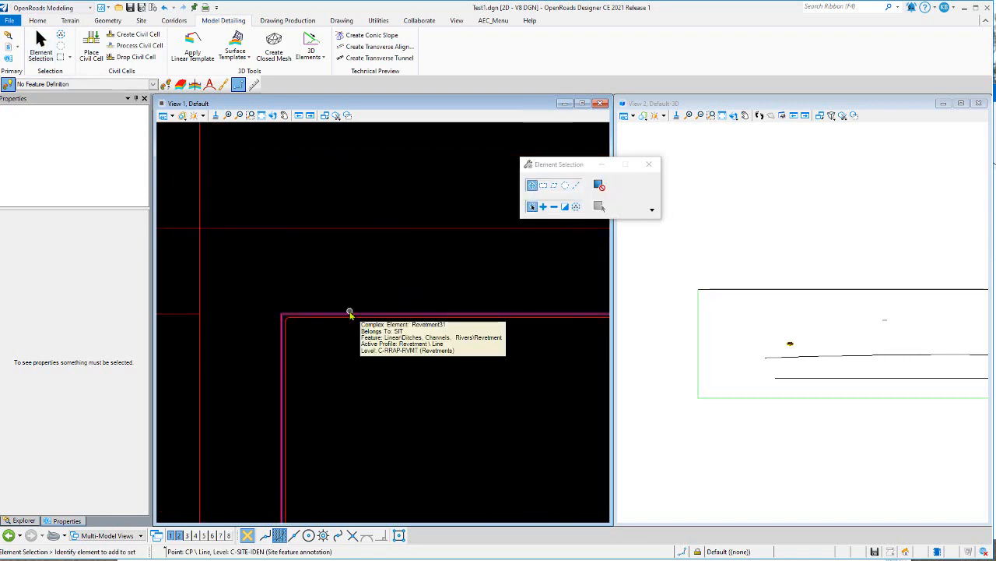
pyautogui.scroll(-3, 349, 313)
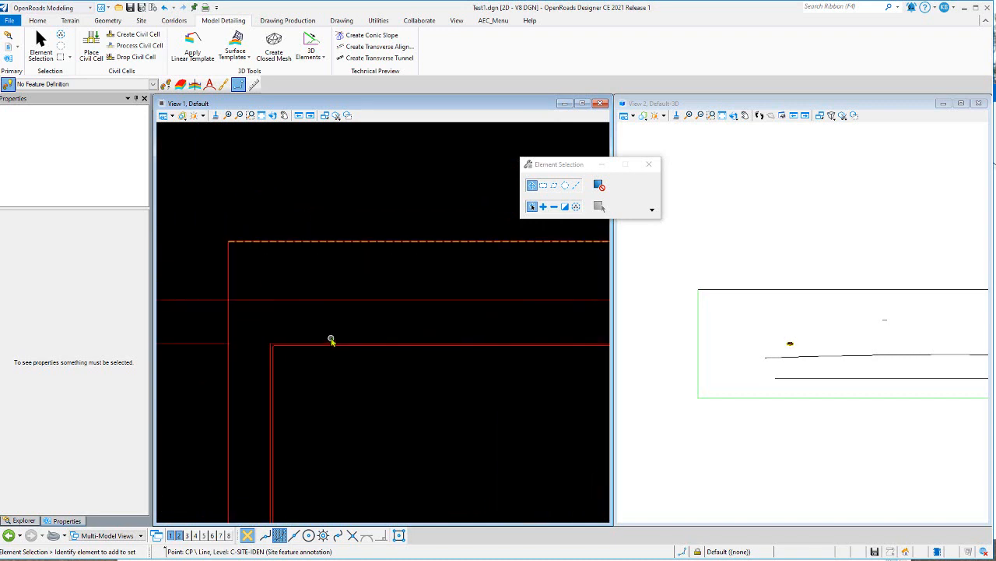
pyautogui.scroll(-2, 330, 340)
pyautogui.scroll(3, 311, 340)
pyautogui.moveTo(306, 350)
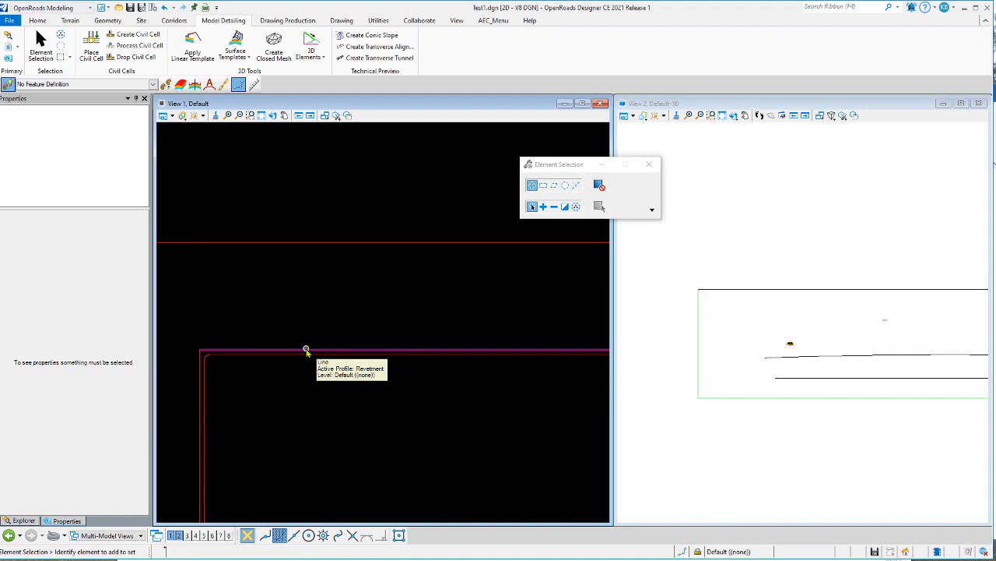
pyautogui.click(306, 350)
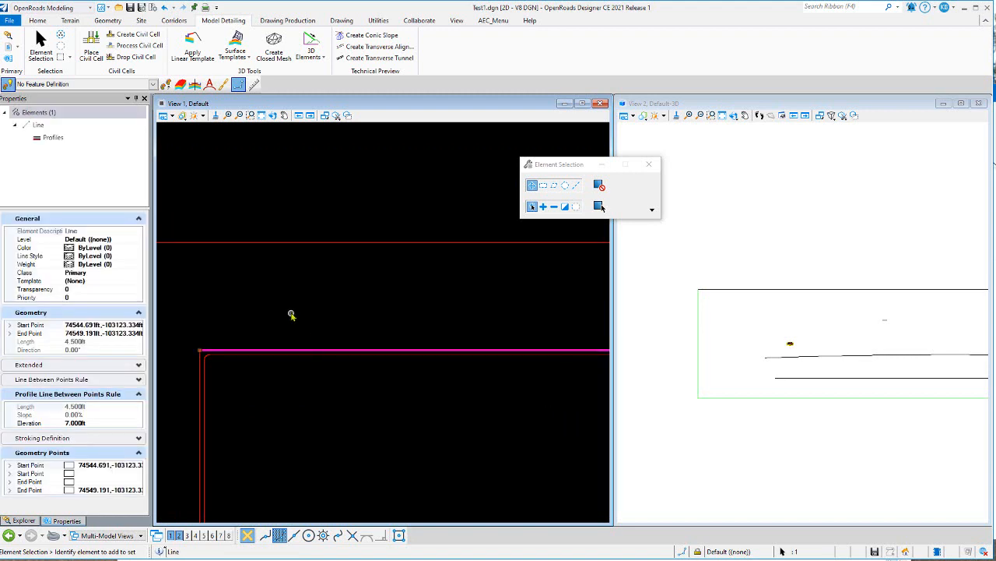
pyautogui.scroll(-4, 305, 383)
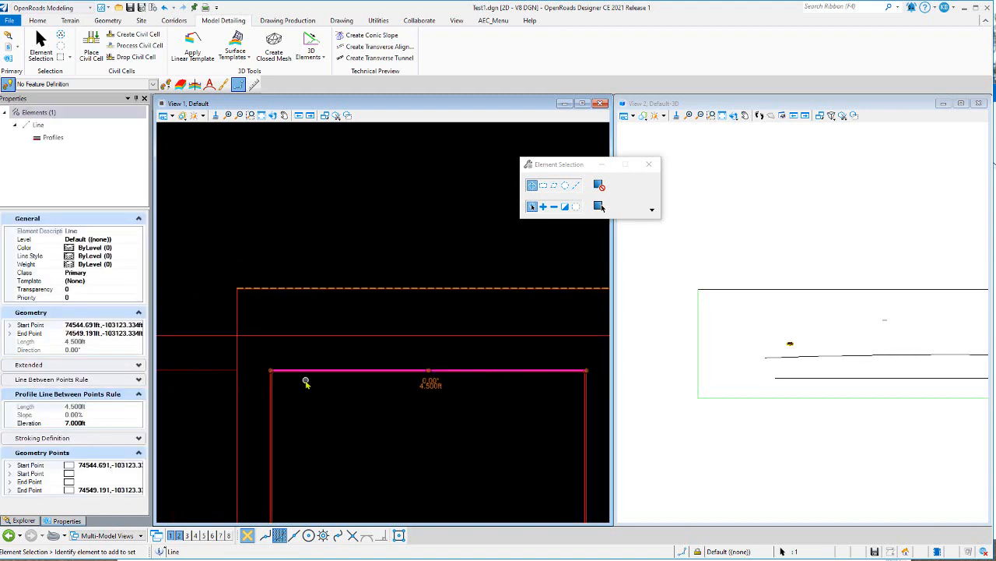
pyautogui.scroll(-2, 306, 383)
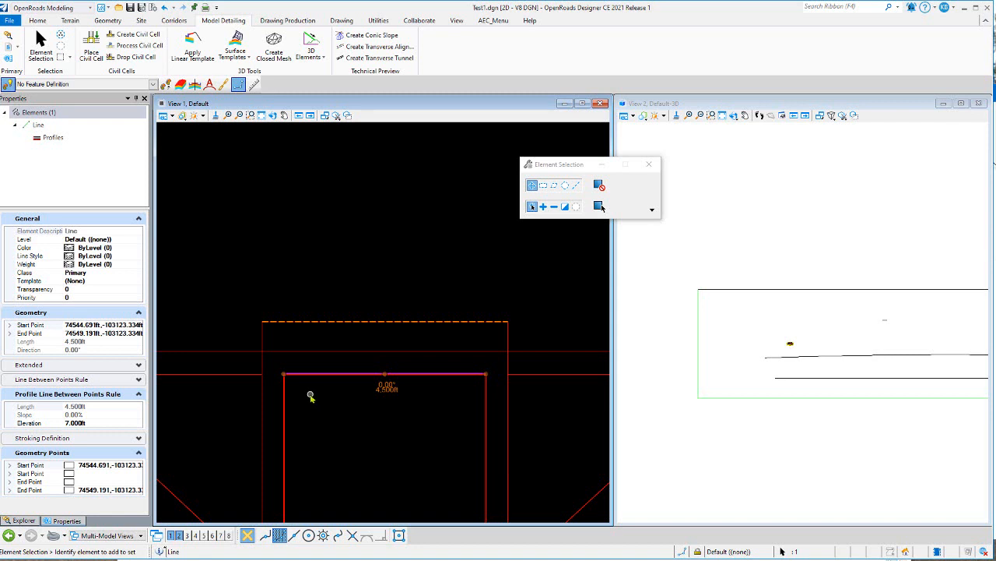
pyautogui.click(349, 281)
# - Compare the plain line's properties with those of the square-cornered Revetment31 complex element lying on it
pyautogui.scroll(4, 293, 377)
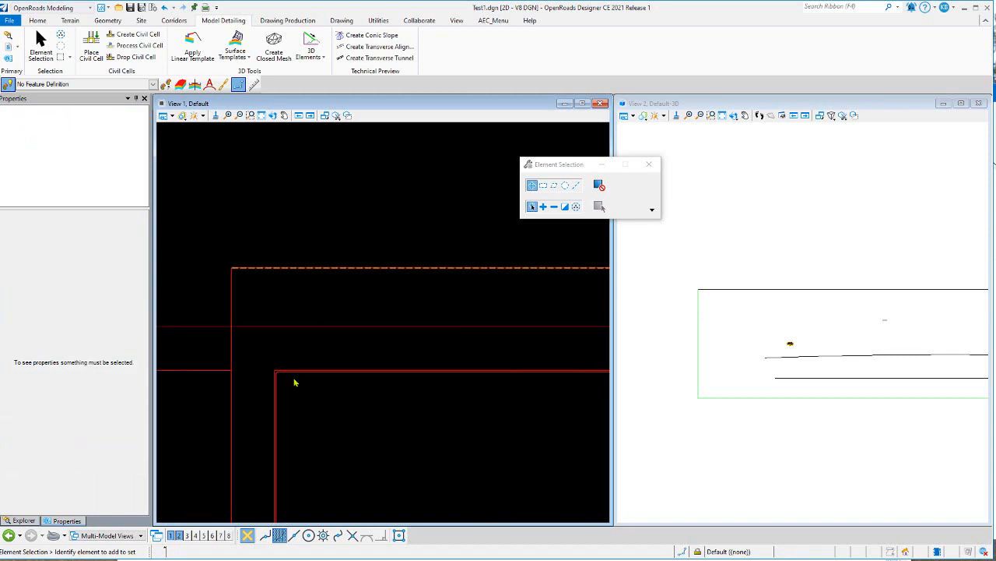
pyautogui.scroll(3, 274, 374)
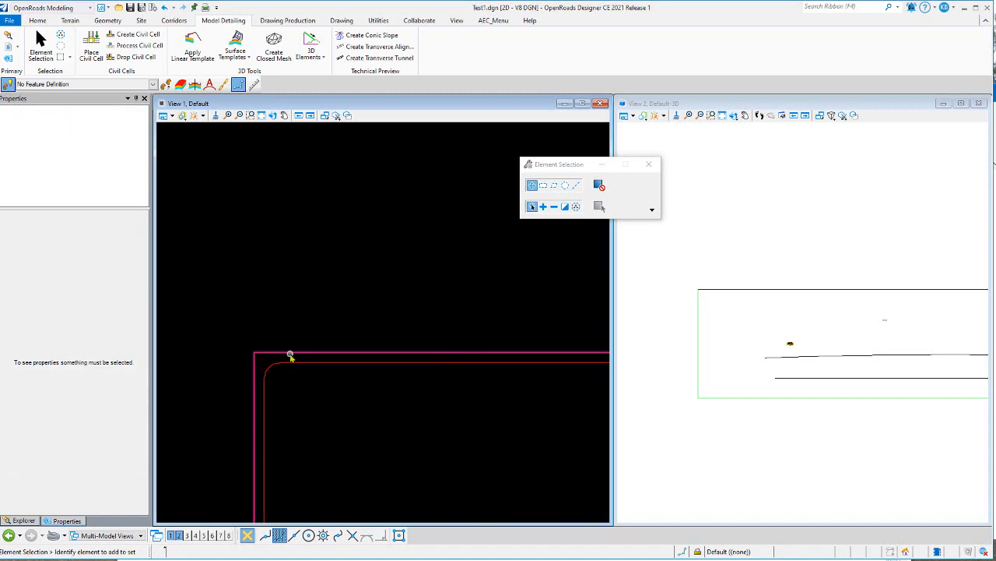
pyautogui.click(289, 355)
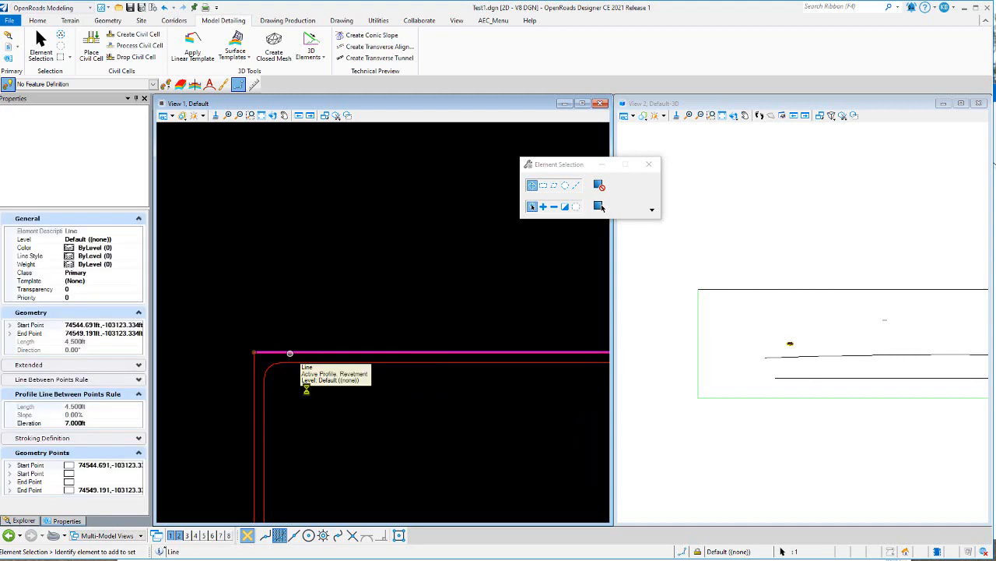
pyautogui.scroll(-3, 307, 391)
pyautogui.scroll(-3, 306, 392)
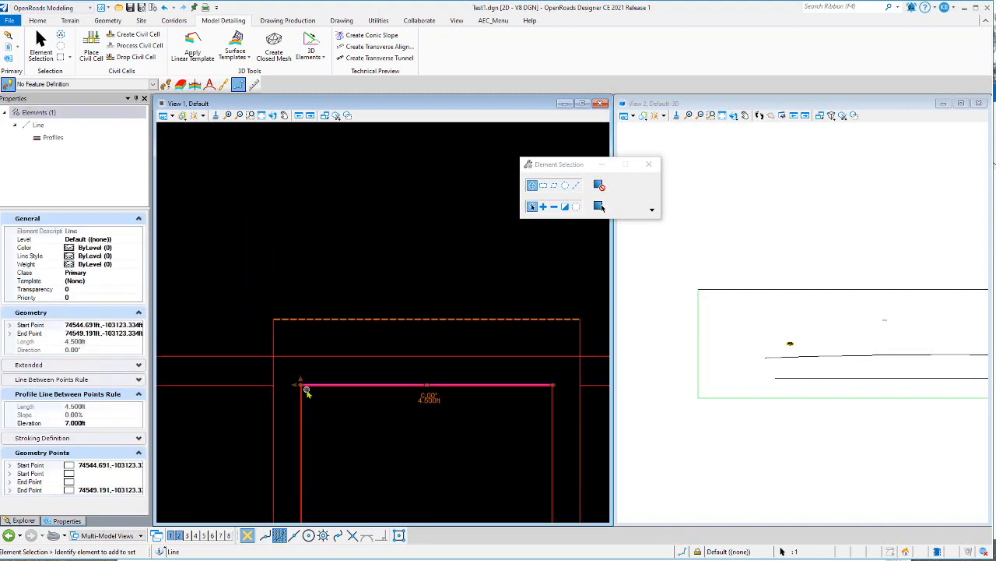
pyautogui.click(327, 296)
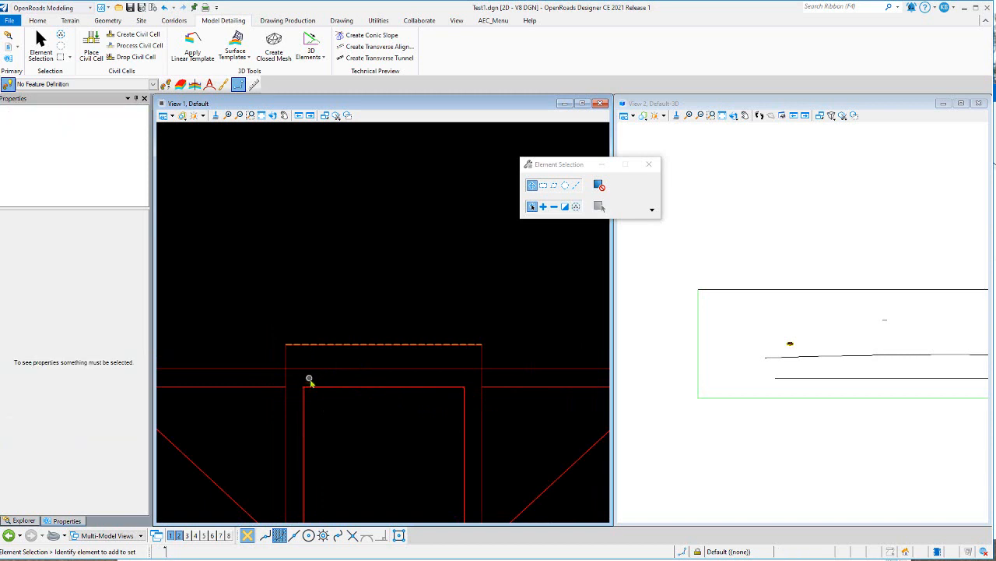
pyautogui.click(314, 388)
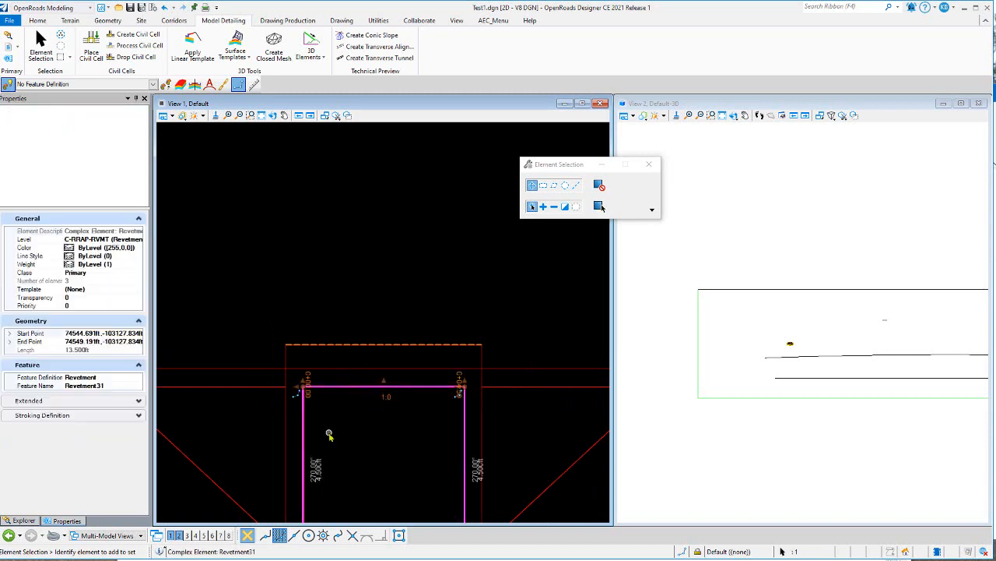
pyautogui.click(347, 297)
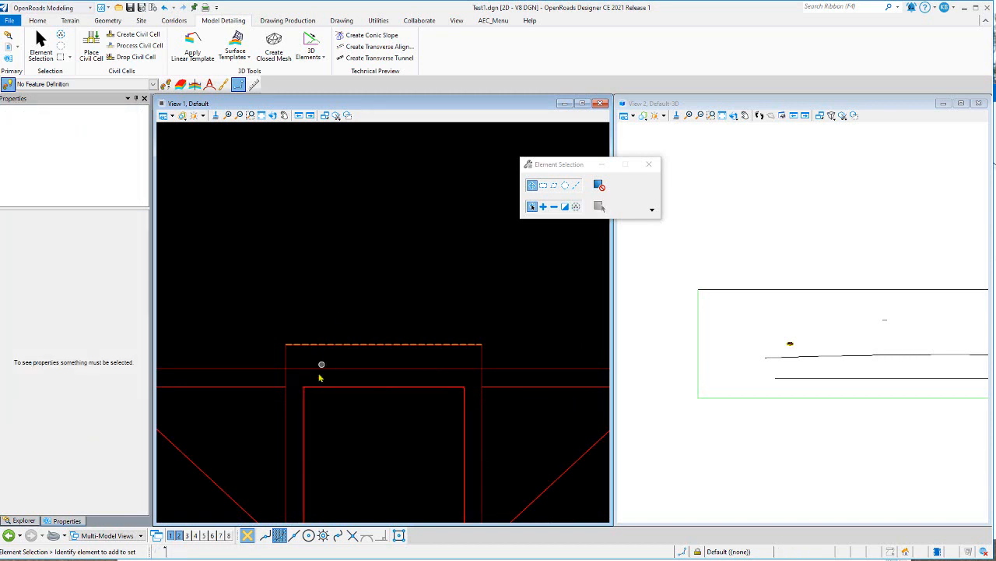
# - Examine the Vertical CTRL line and the rounded-corner Revetment32 element, including its properties and offset from the outer edge
pyautogui.scroll(4, 310, 389)
pyautogui.scroll(2, 297, 383)
pyautogui.scroll(-7, 302, 323)
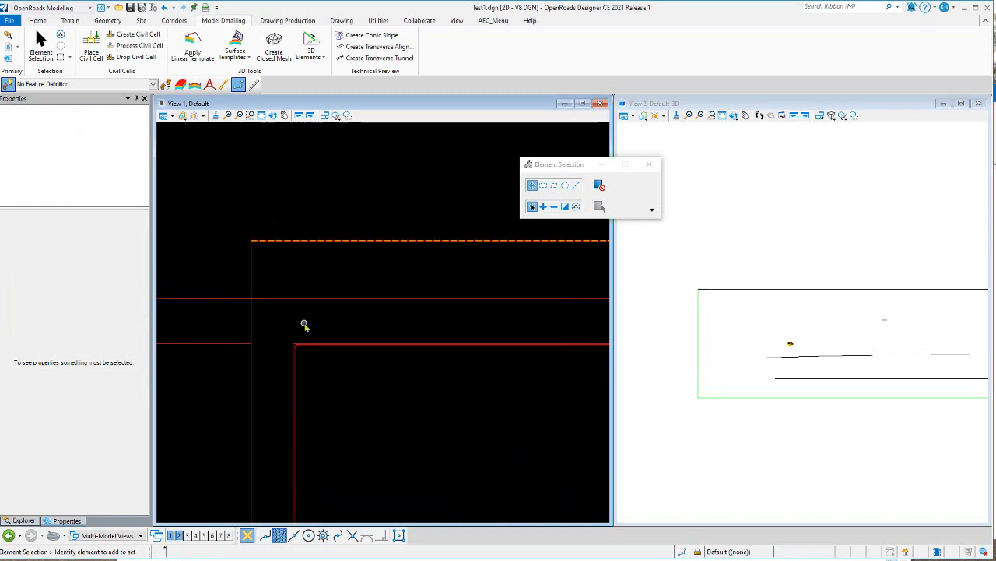
pyautogui.scroll(2, 302, 337)
pyautogui.scroll(4, 301, 342)
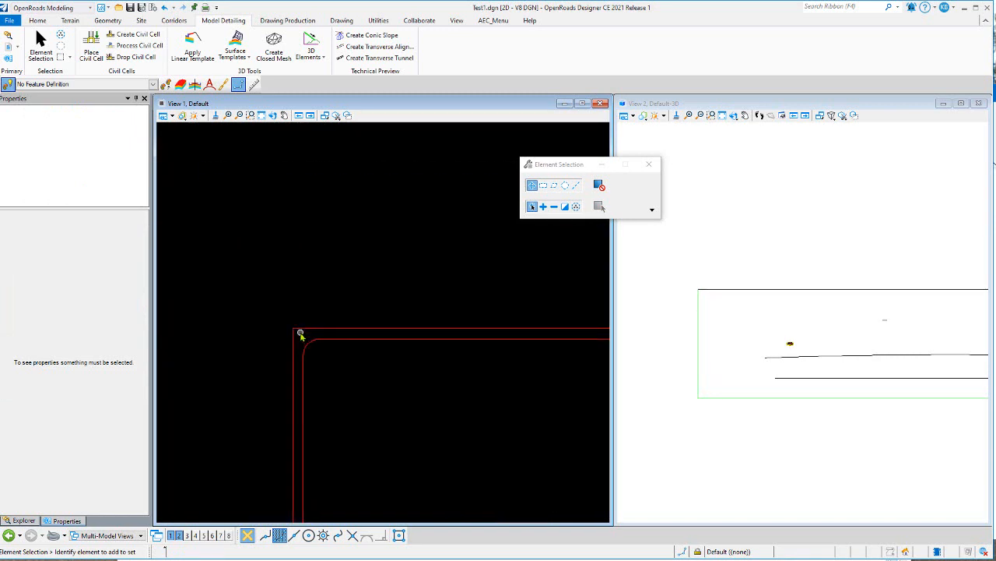
pyautogui.moveTo(308, 344)
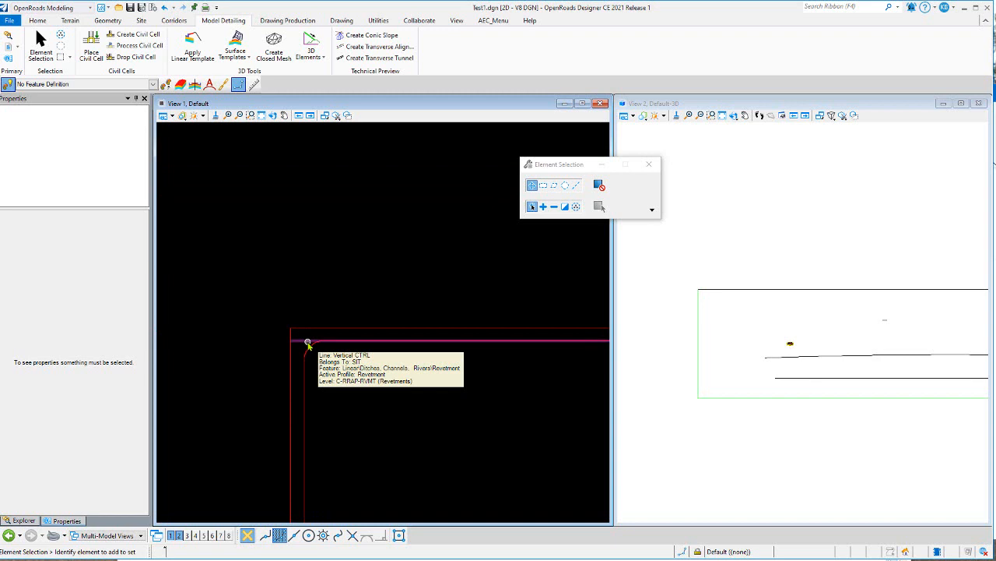
pyautogui.scroll(-3, 312, 366)
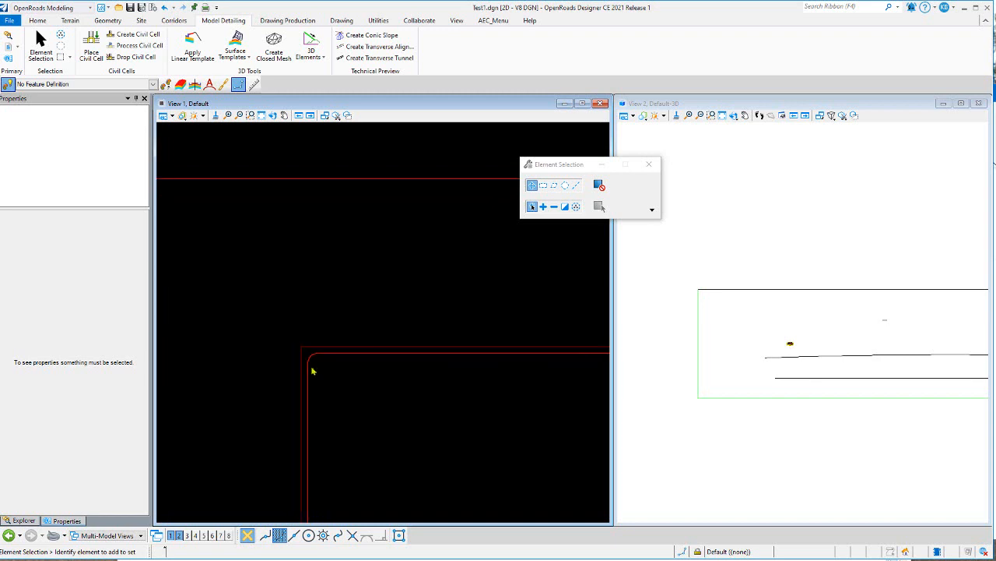
pyautogui.click(394, 360)
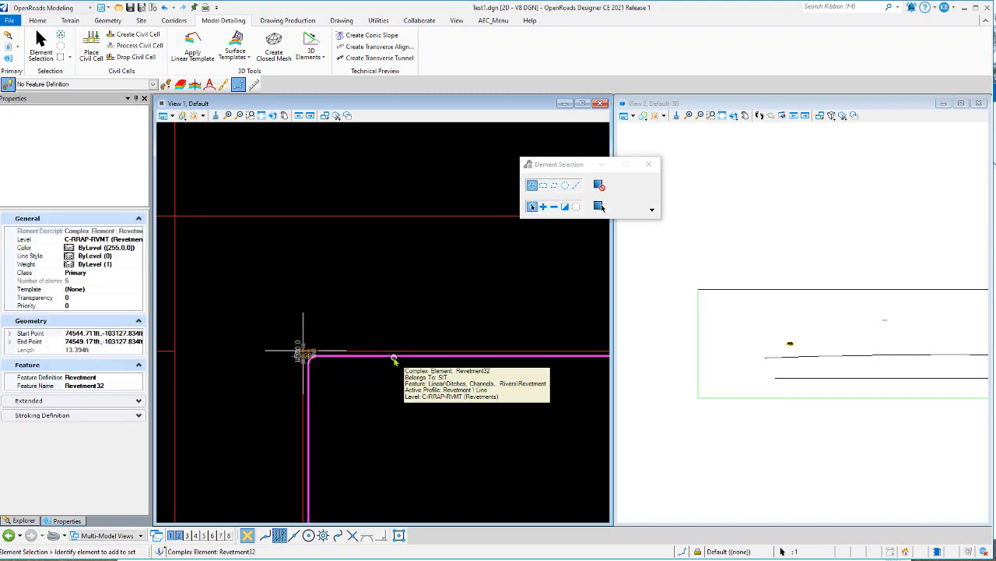
pyautogui.scroll(-1, 325, 321)
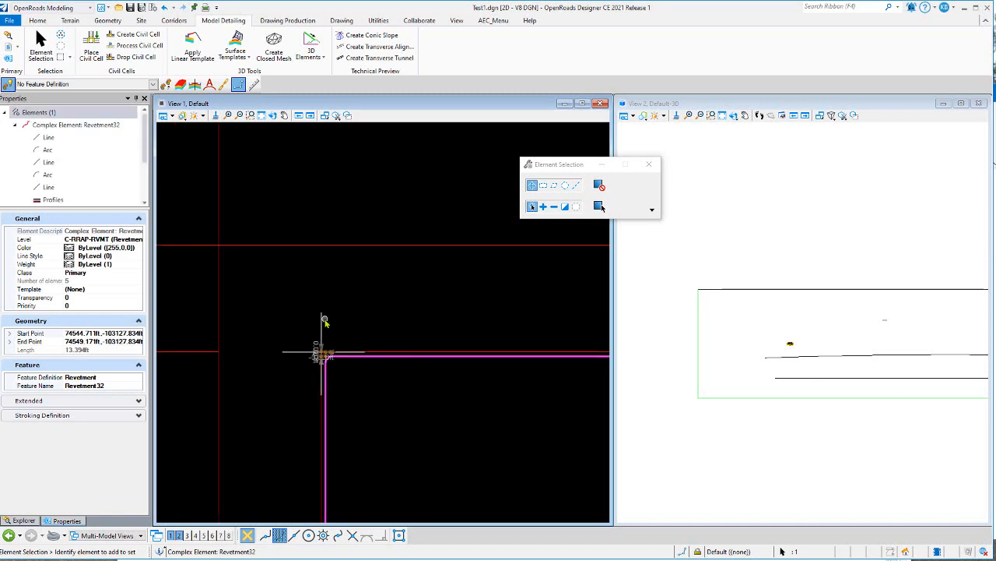
pyautogui.scroll(-3, 325, 320)
pyautogui.scroll(5, 417, 343)
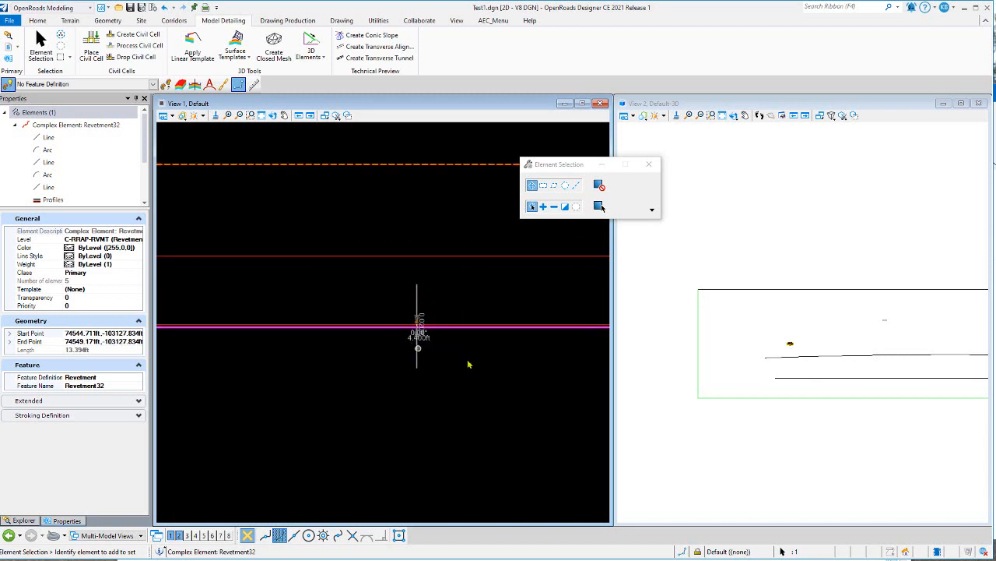
# - Examine the Vertical CTRL line's slope and vertical offset properties against the wall and apron in the 3D view
pyautogui.scroll(-2, 467, 358)
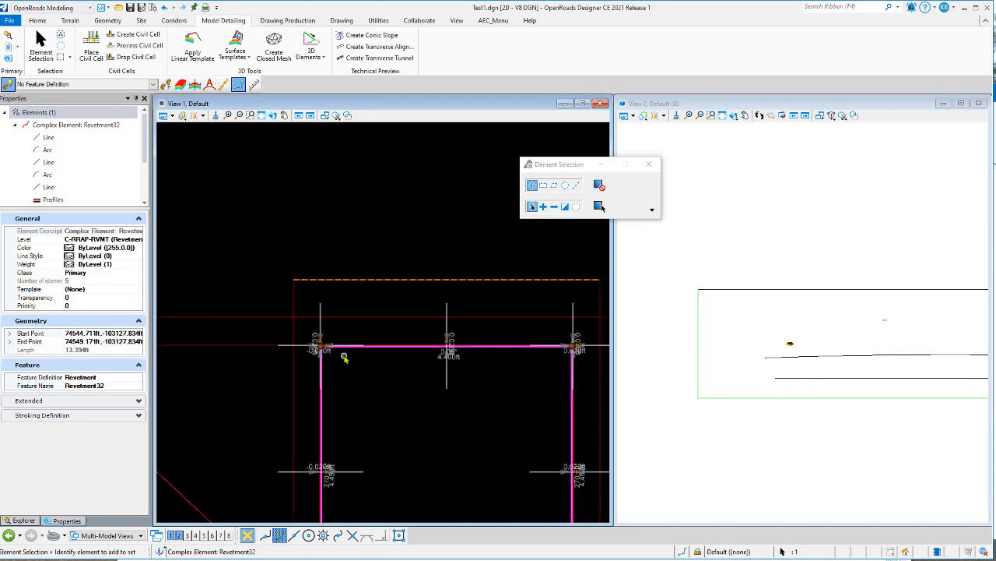
pyautogui.scroll(2, 342, 354)
pyautogui.click(324, 334)
pyautogui.scroll(4, 317, 337)
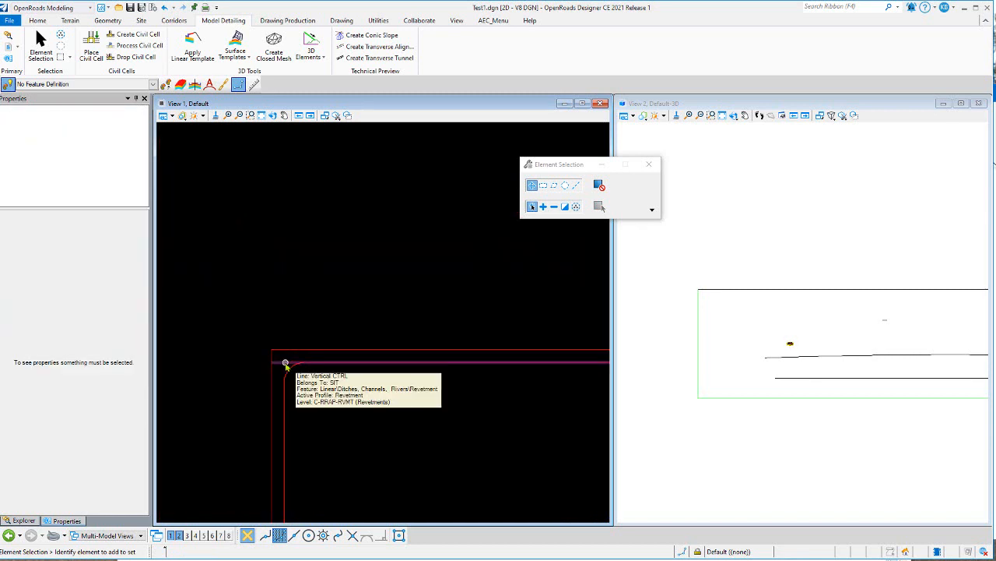
pyautogui.click(286, 364)
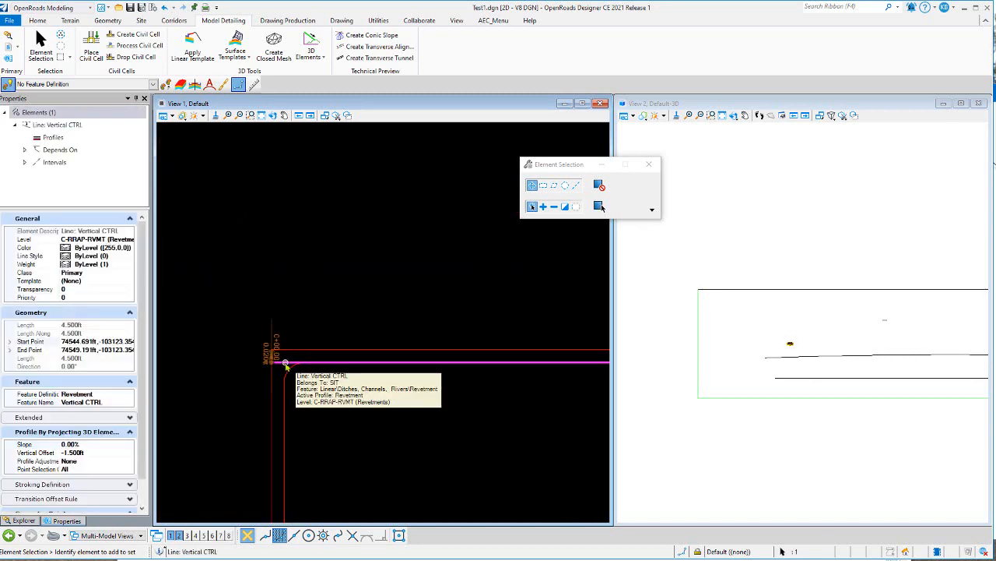
pyautogui.scroll(8, 789, 347)
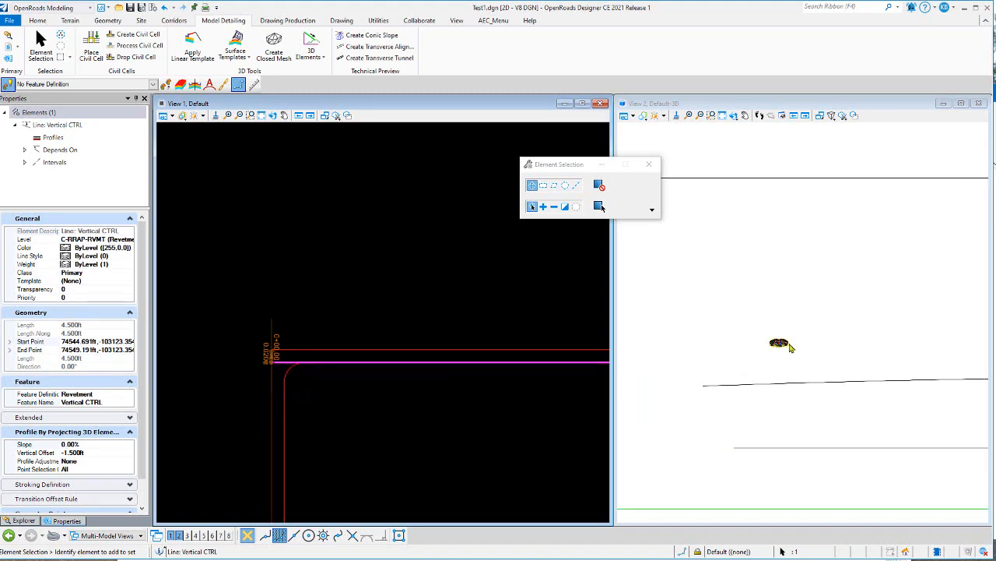
pyautogui.scroll(4, 778, 348)
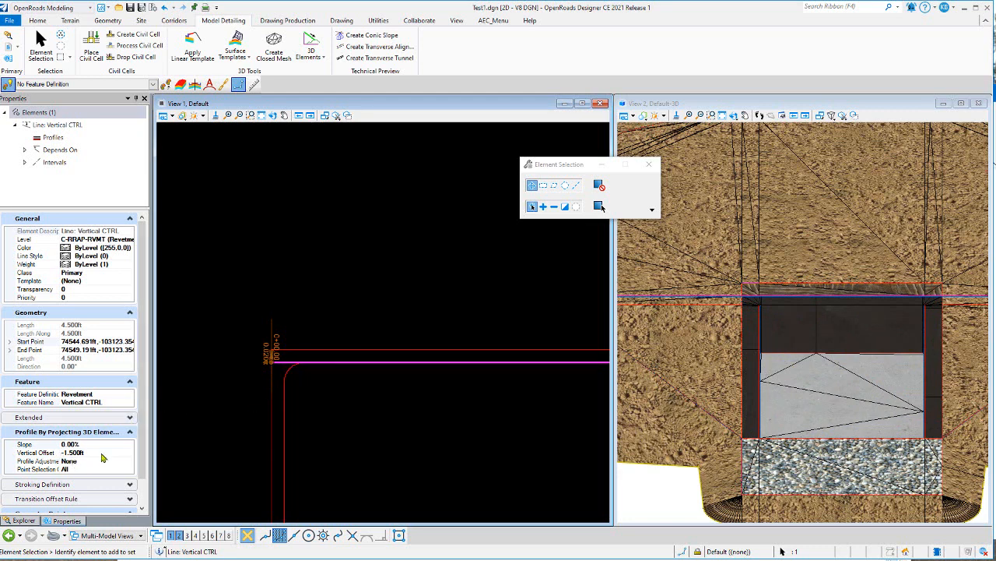
pyautogui.scroll(-4, 257, 350)
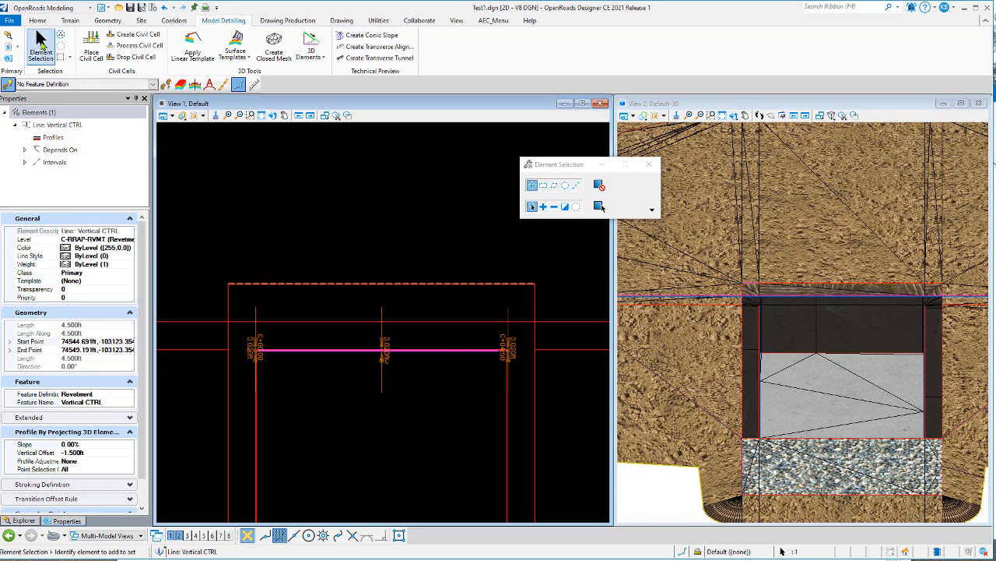
# - Examine the outer Revetment44 complex element around the walls, including its offsets from the inner revetment rectangle
pyautogui.click(321, 268)
pyautogui.scroll(-3, 330, 341)
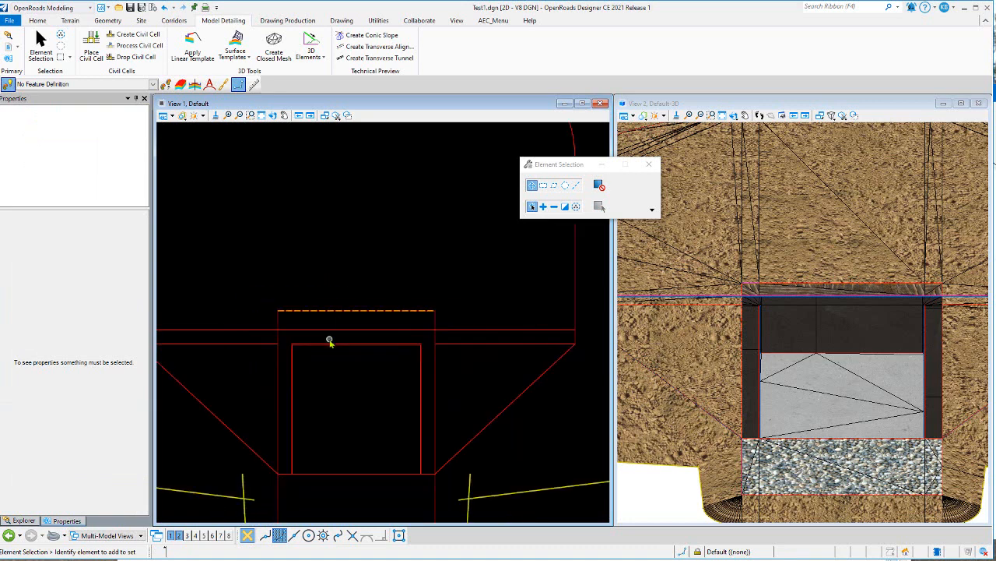
pyautogui.scroll(-2, 329, 341)
pyautogui.scroll(2, 334, 359)
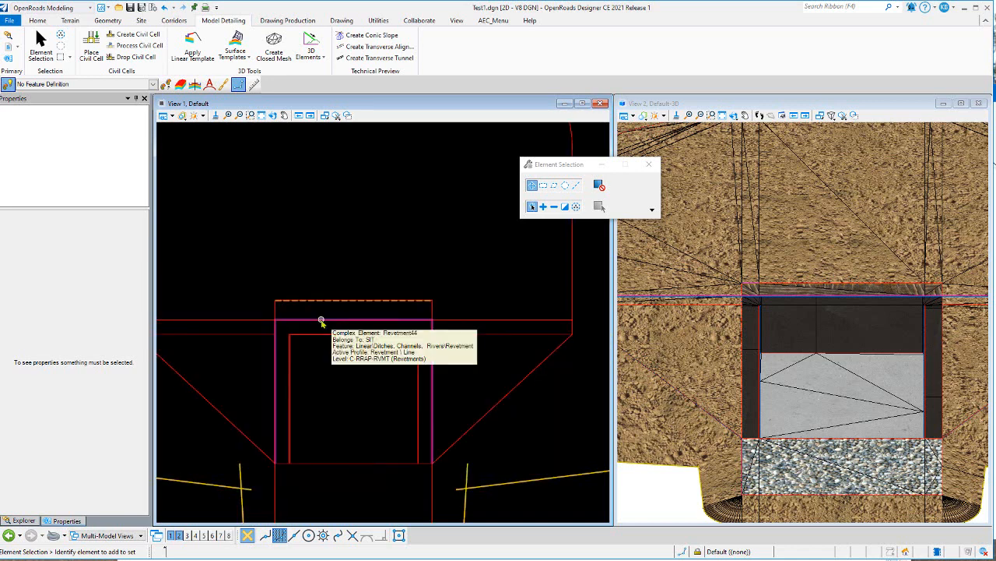
pyautogui.click(320, 321)
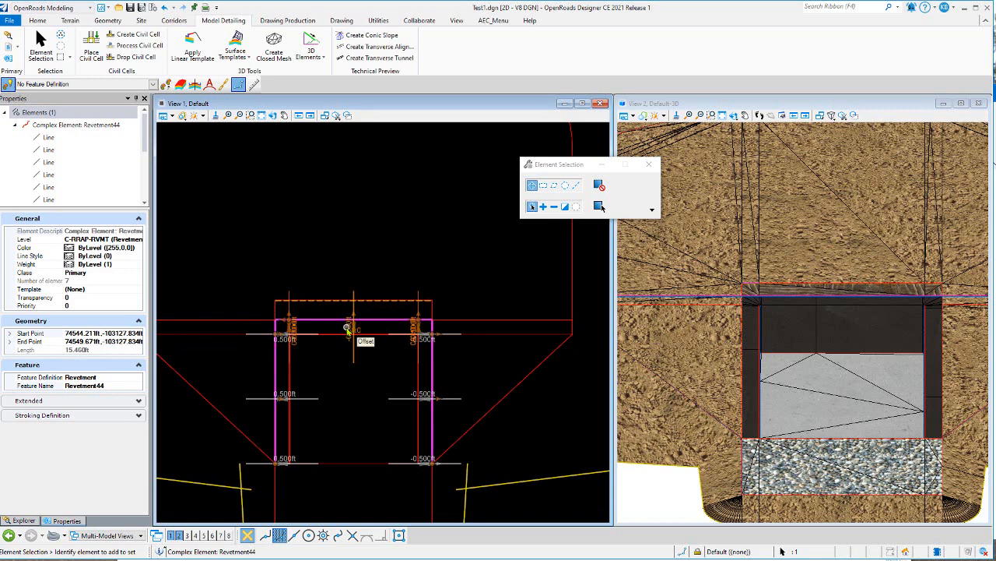
pyautogui.click(350, 265)
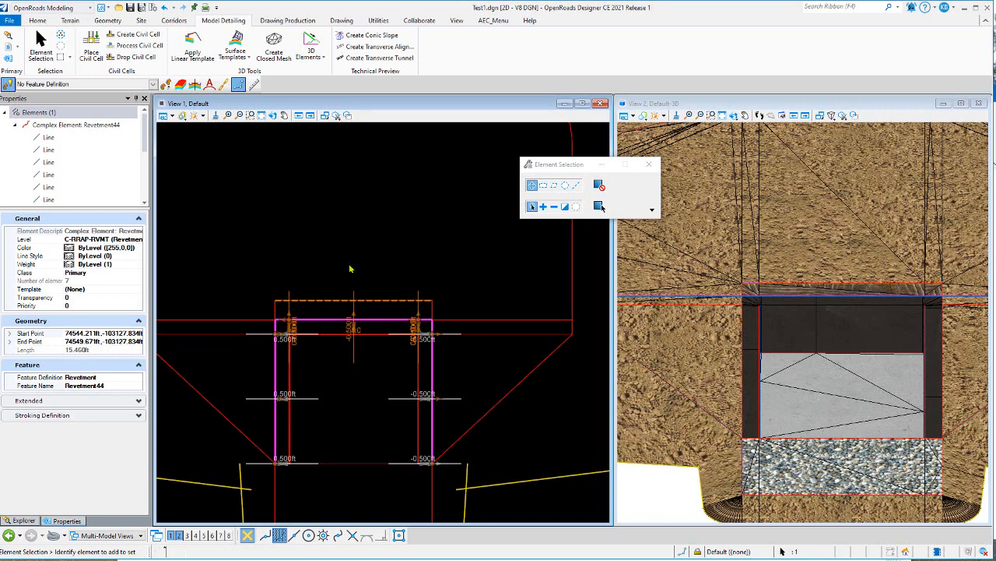
# - Examine the offset and properties of the dashed Timber Offset element behind the wall
pyautogui.moveTo(347, 303)
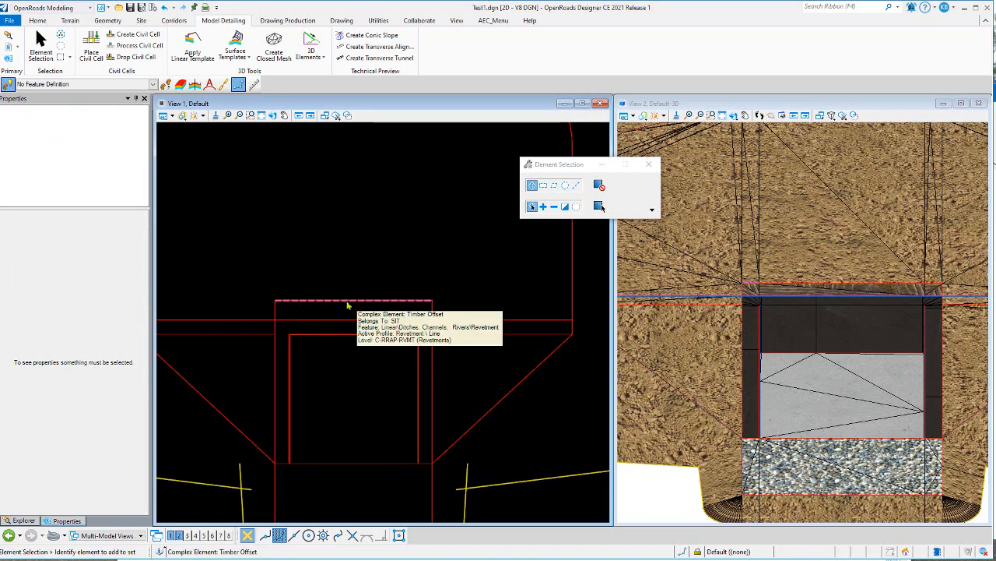
pyautogui.click(347, 303)
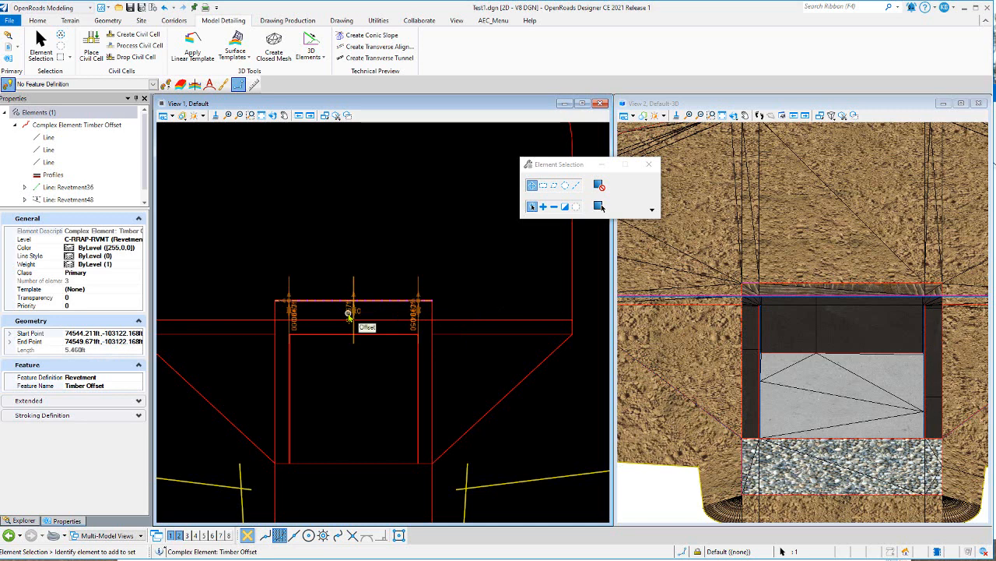
pyautogui.click(363, 247)
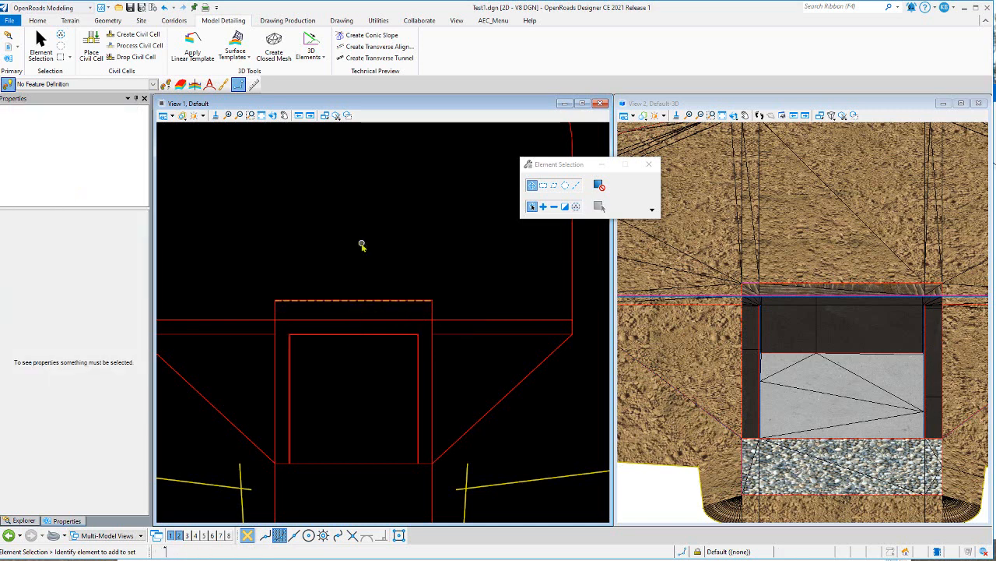
# - Set the length of the Berm Offset_RT_CTRL line to 6 ft and check the adjoining revetment line and updated properties
pyautogui.click(456, 320)
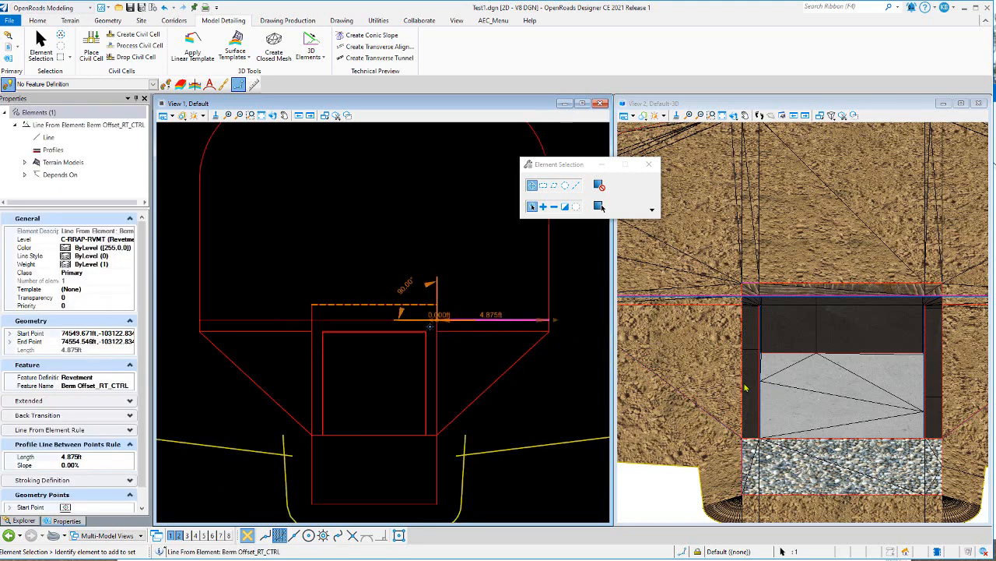
pyautogui.scroll(-3, 745, 387)
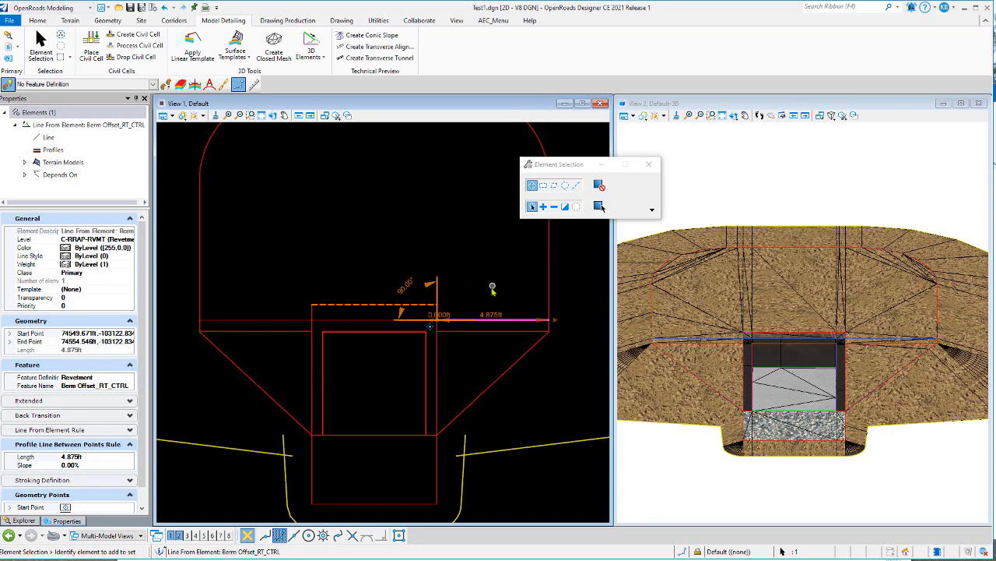
pyautogui.click(489, 315)
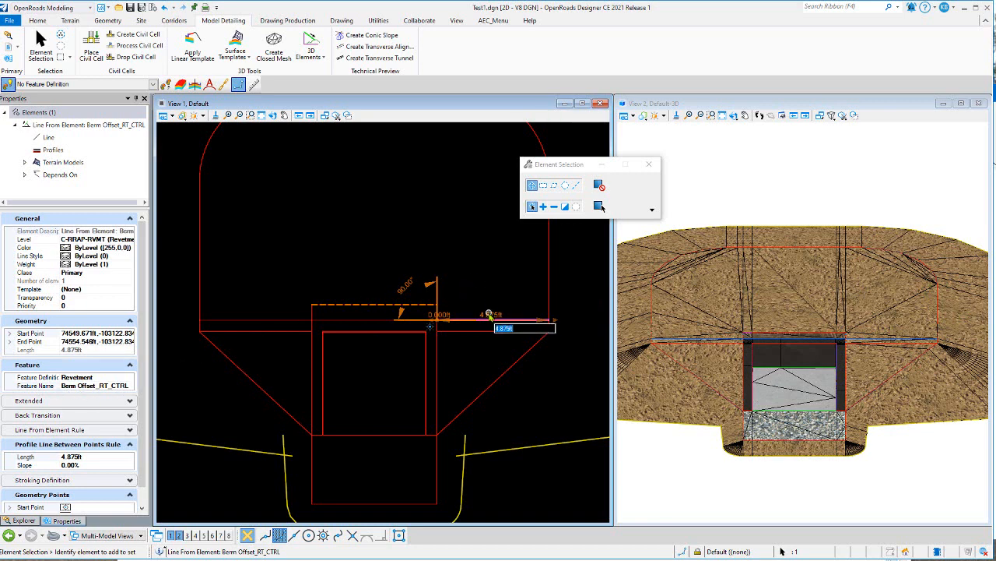
pyautogui.write('6')
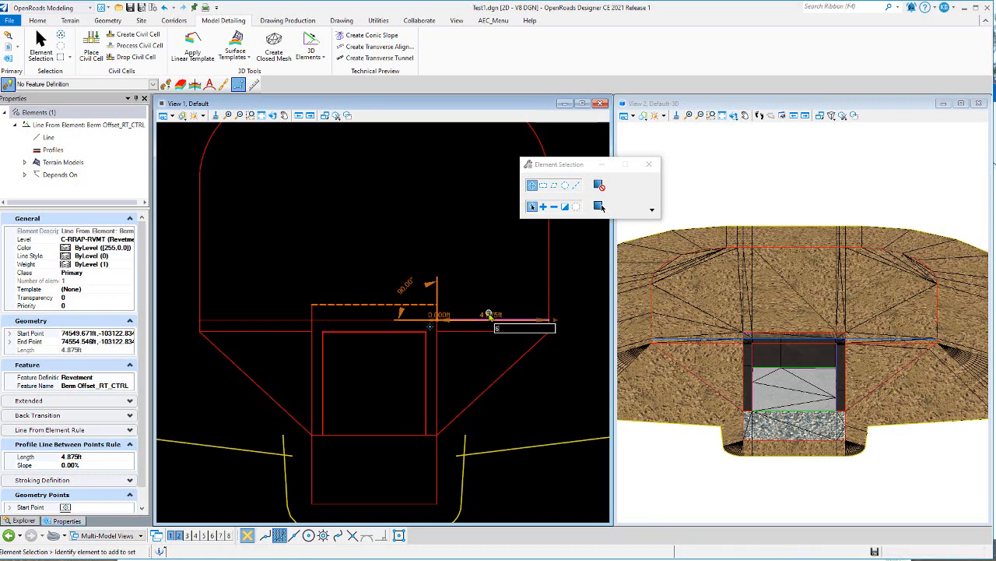
pyautogui.press('Return')
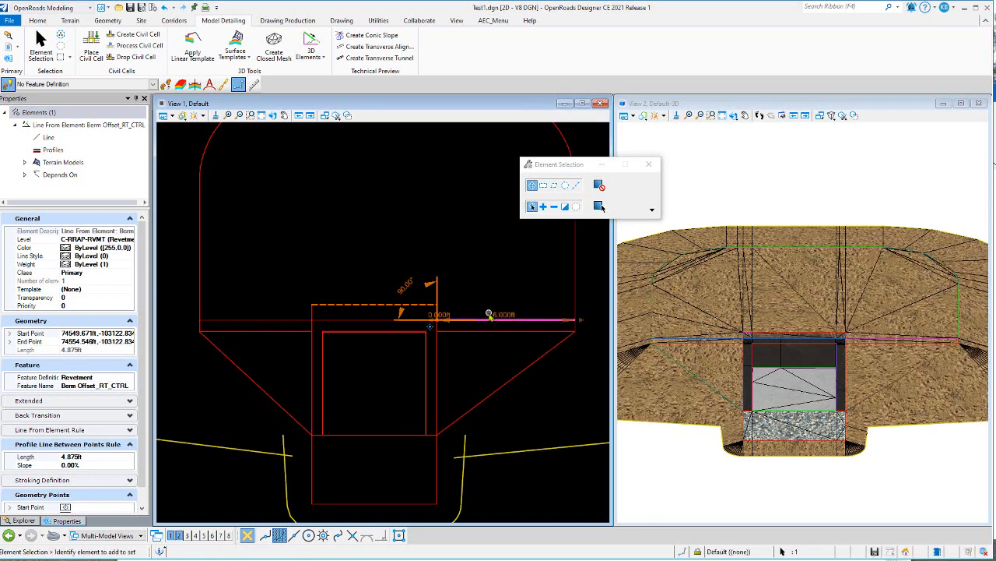
pyautogui.click(541, 333)
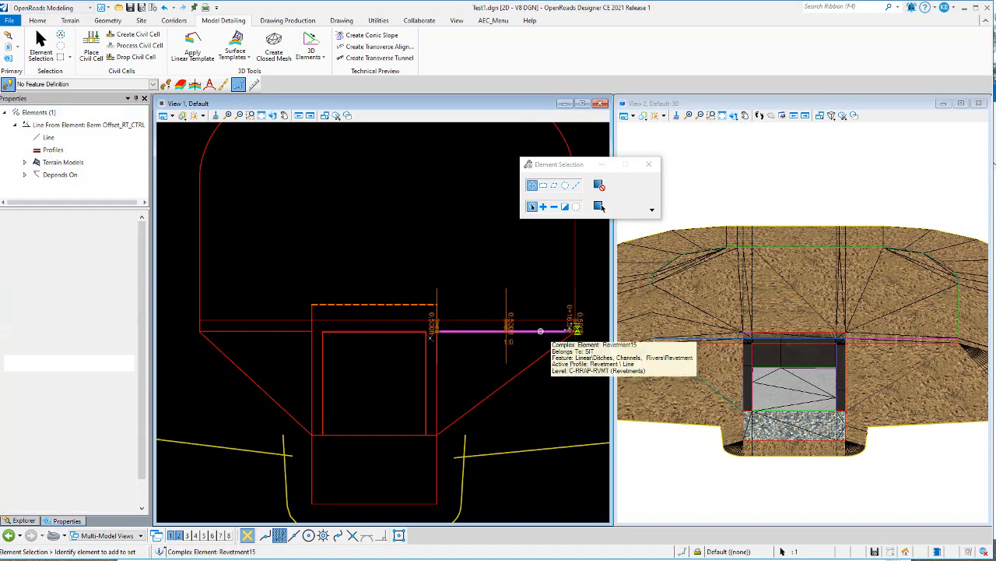
pyautogui.click(529, 304)
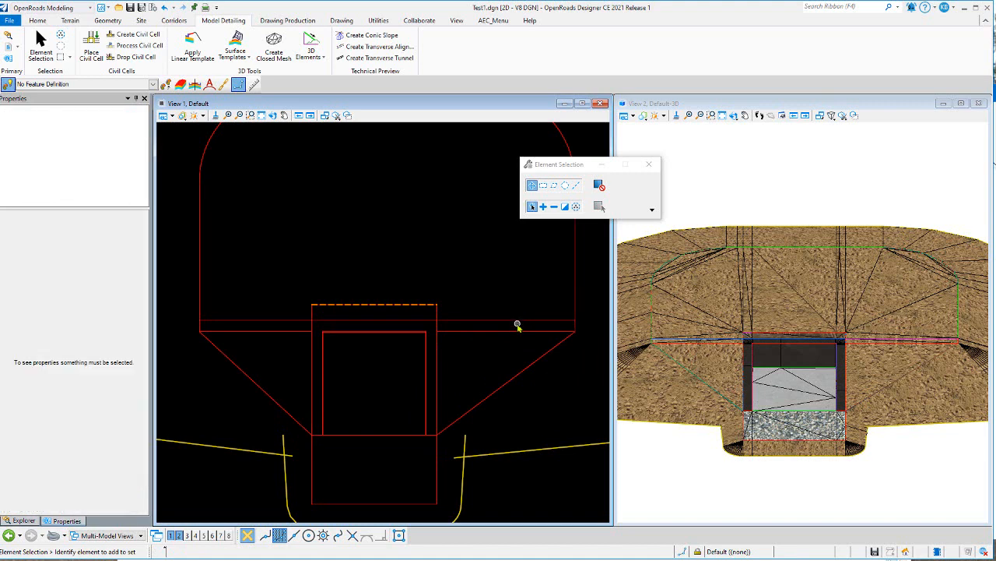
pyautogui.click(519, 321)
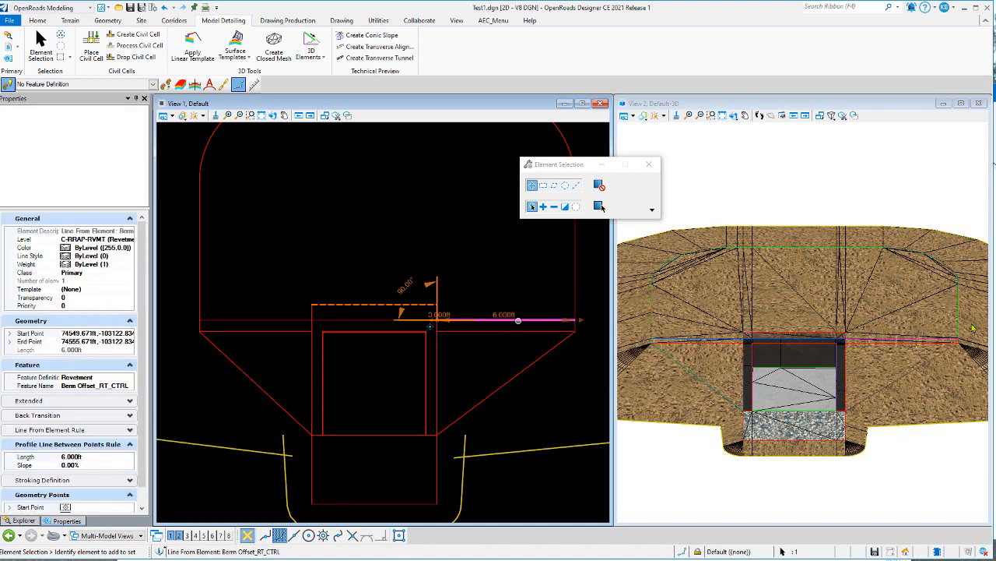
pyautogui.click(328, 260)
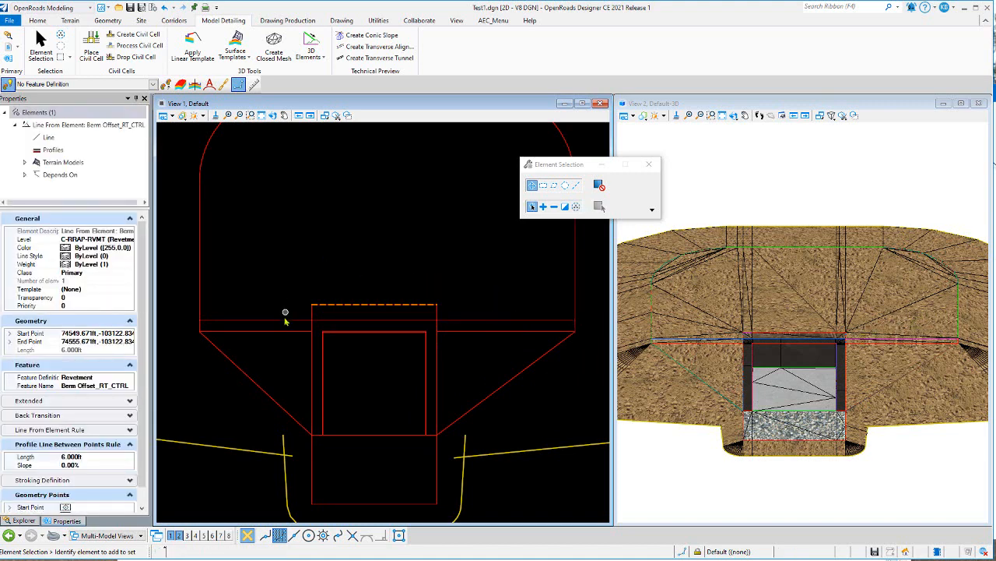
# - Set the length of the Berm Offset_LT_CTRL line to 6 ft
pyautogui.click(288, 321)
pyautogui.click(288, 320)
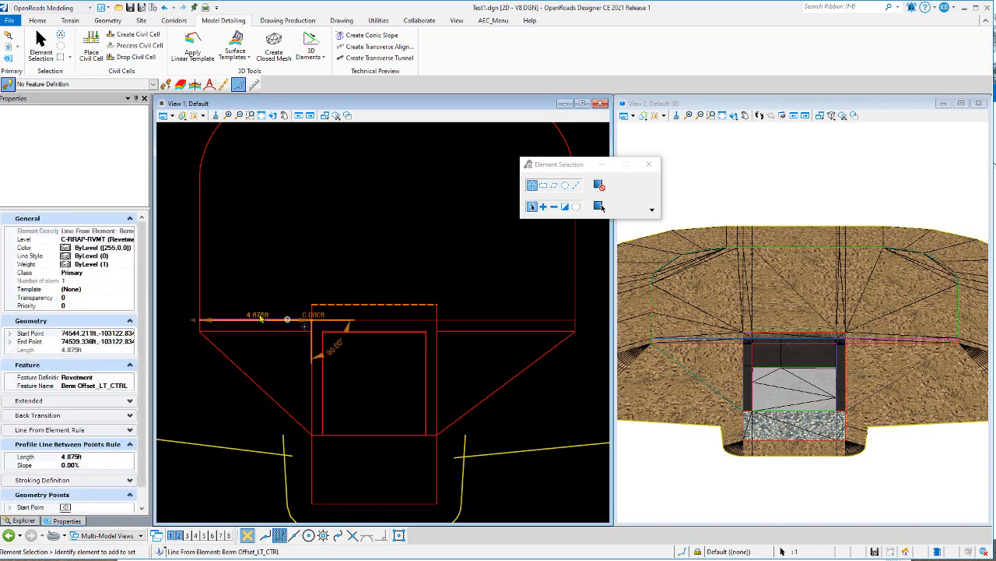
pyautogui.click(259, 315)
pyautogui.write('6')
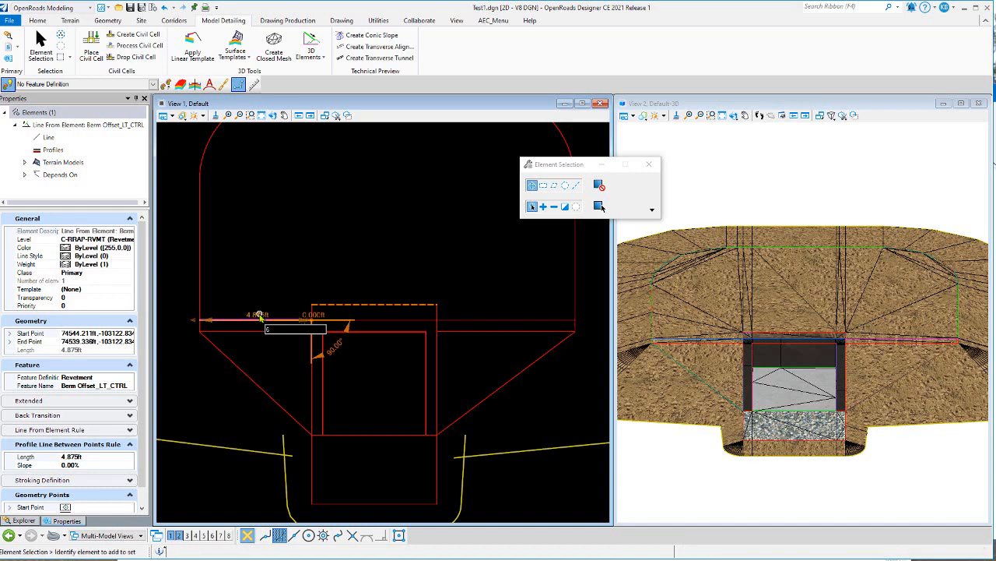
pyautogui.press('Return')
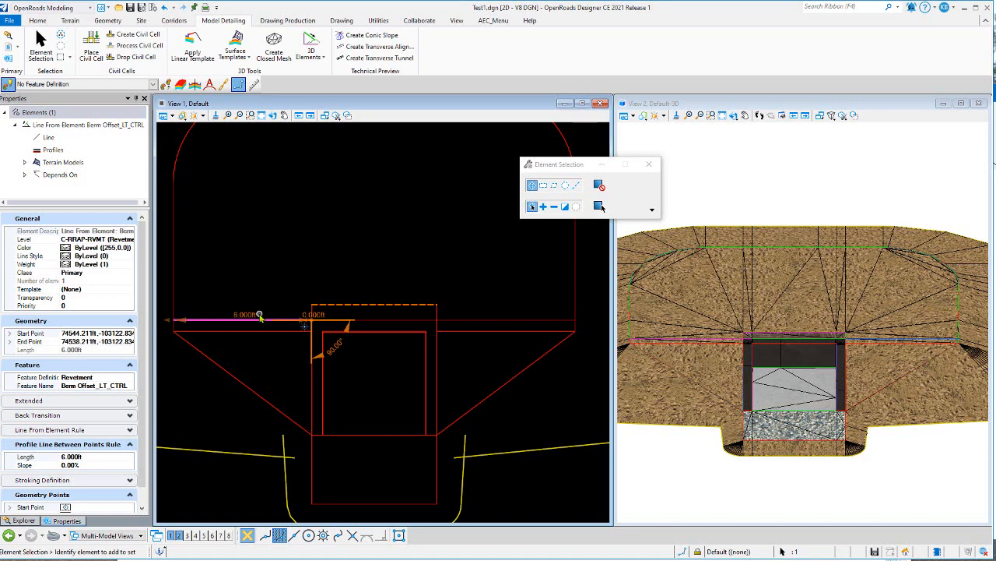
pyautogui.click(359, 252)
# - Set the offset of the Berm Width CTRL element along the berm's upper edge to -12 ft and review the element
pyautogui.scroll(-2, 351, 355)
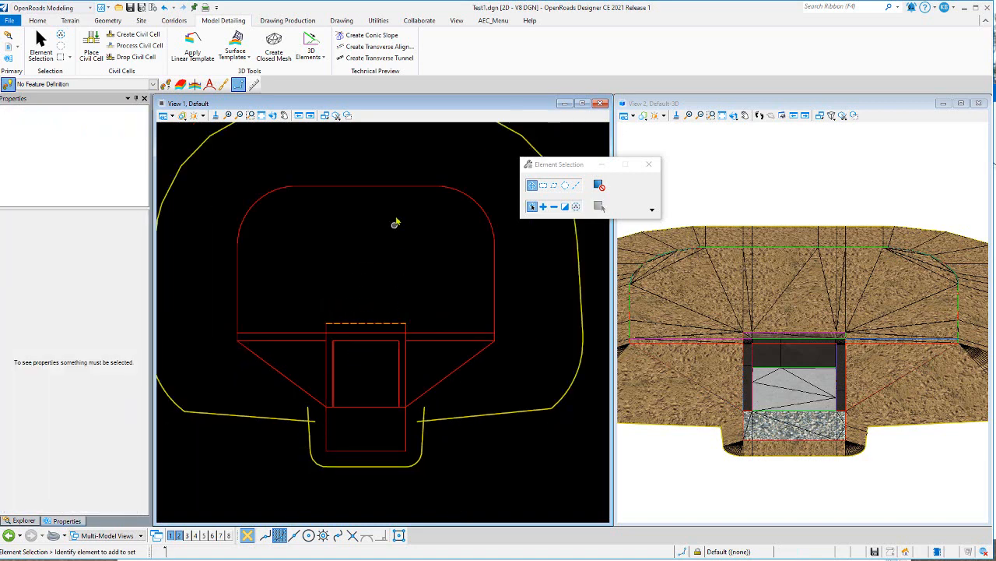
pyautogui.click(465, 187)
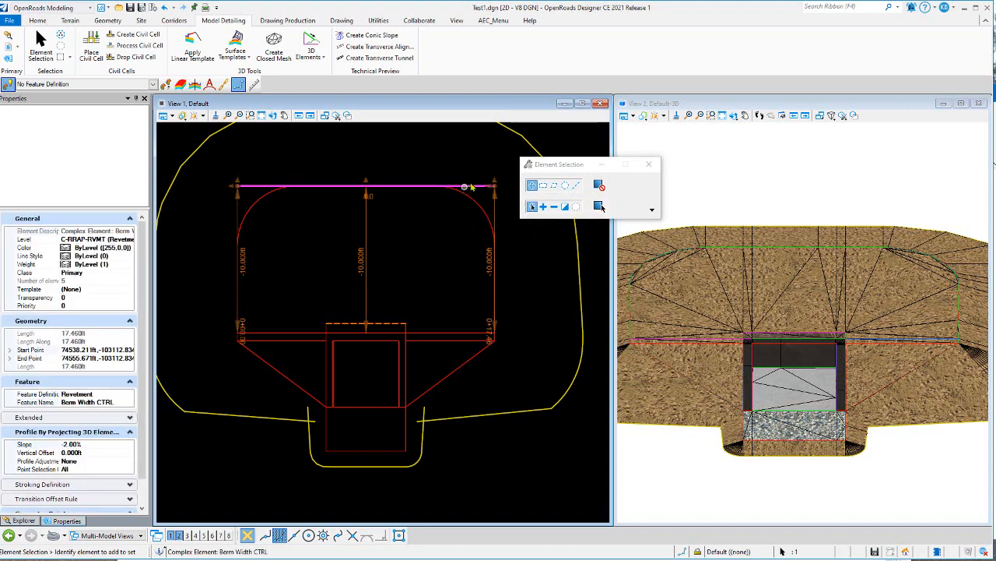
pyautogui.click(361, 260)
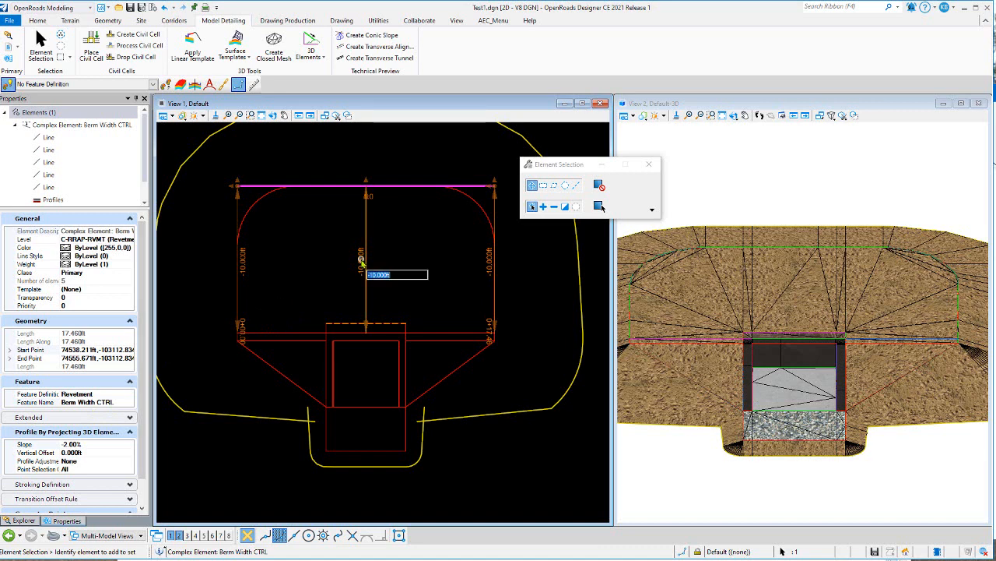
pyautogui.press('BackSpace')
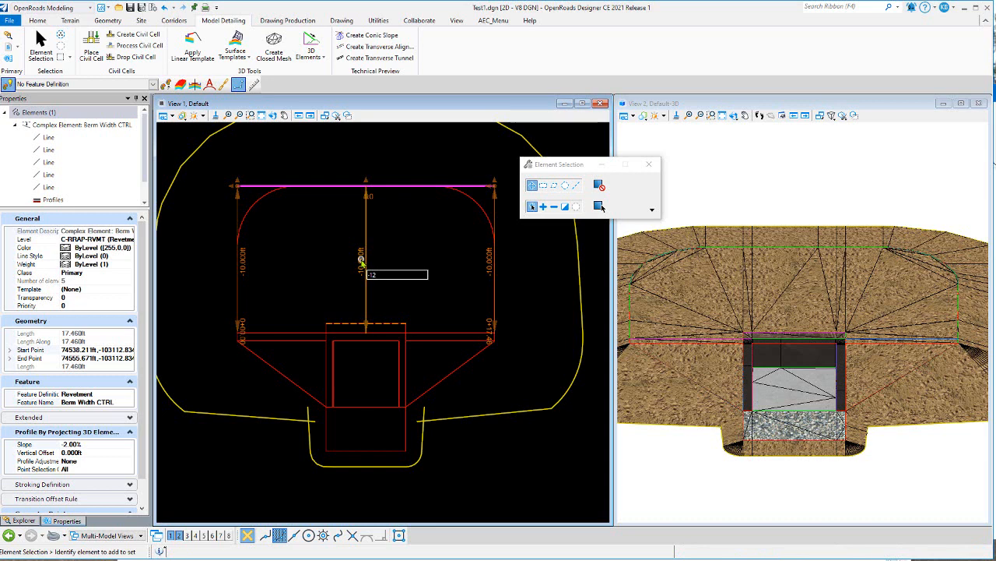
pyautogui.press('Return')
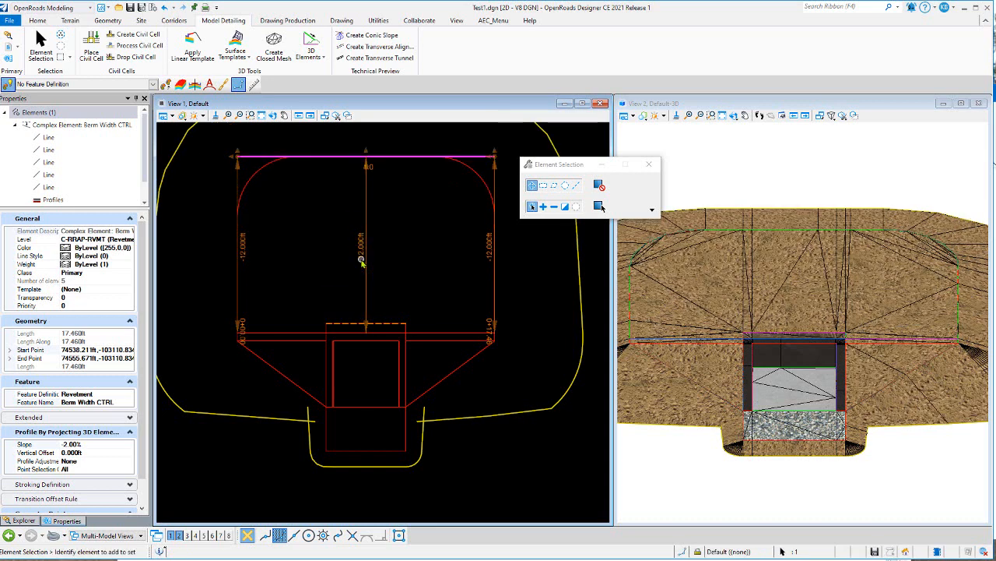
pyautogui.click(433, 209)
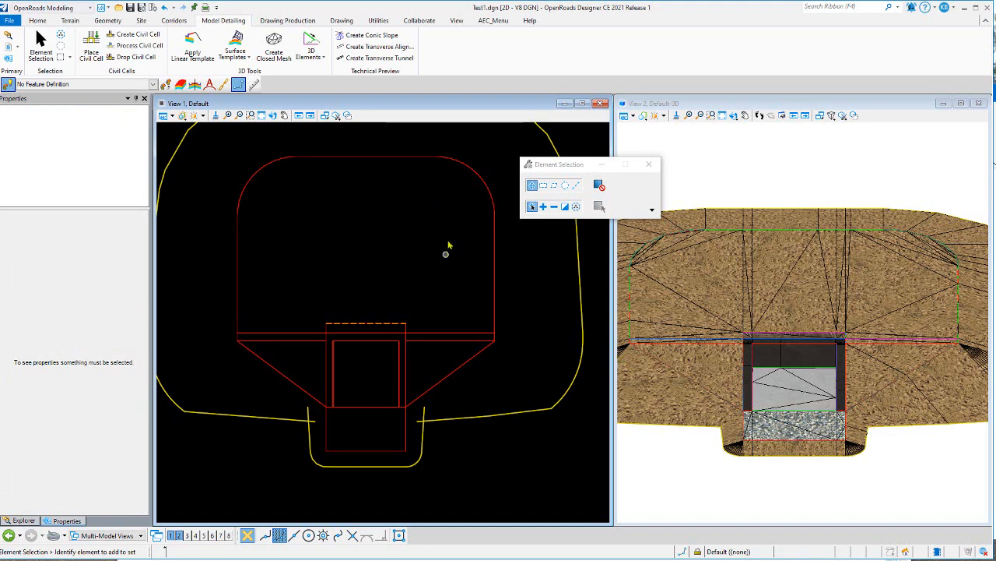
pyautogui.click(473, 159)
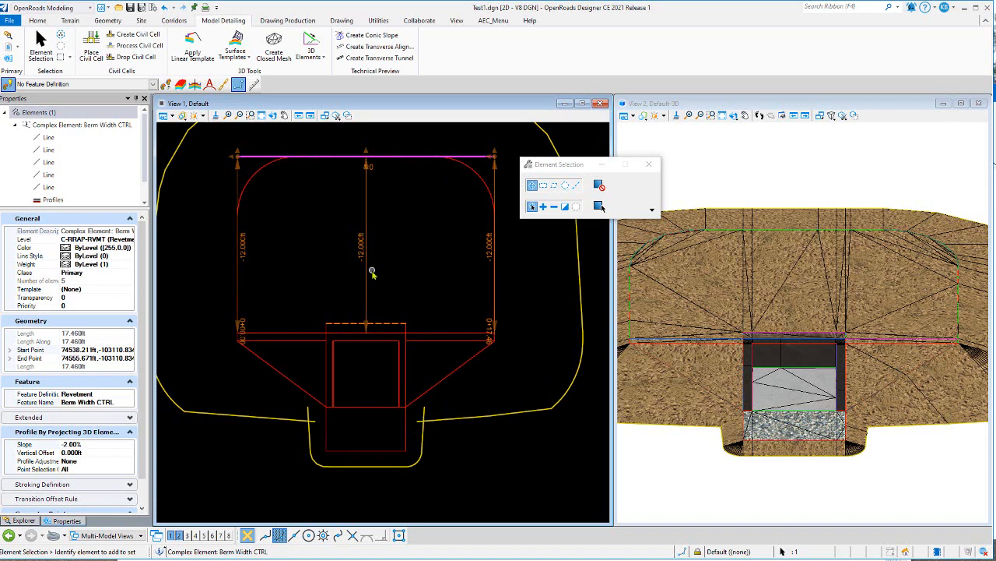
pyautogui.click(398, 260)
# - Set the offset of the Wall End CTRL line to 6 ft to lengthen the side walls
pyautogui.scroll(-1, 397, 262)
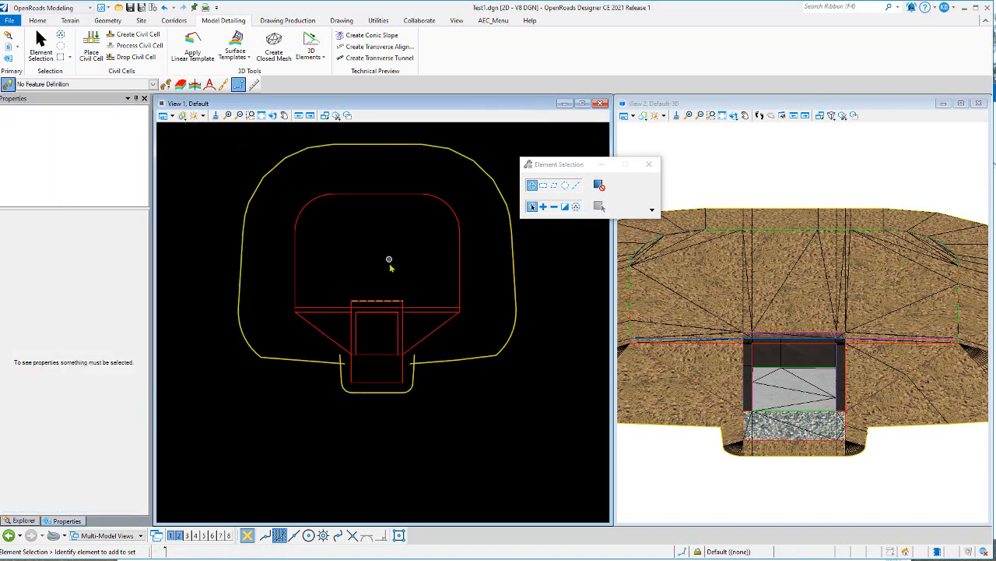
pyautogui.click(373, 356)
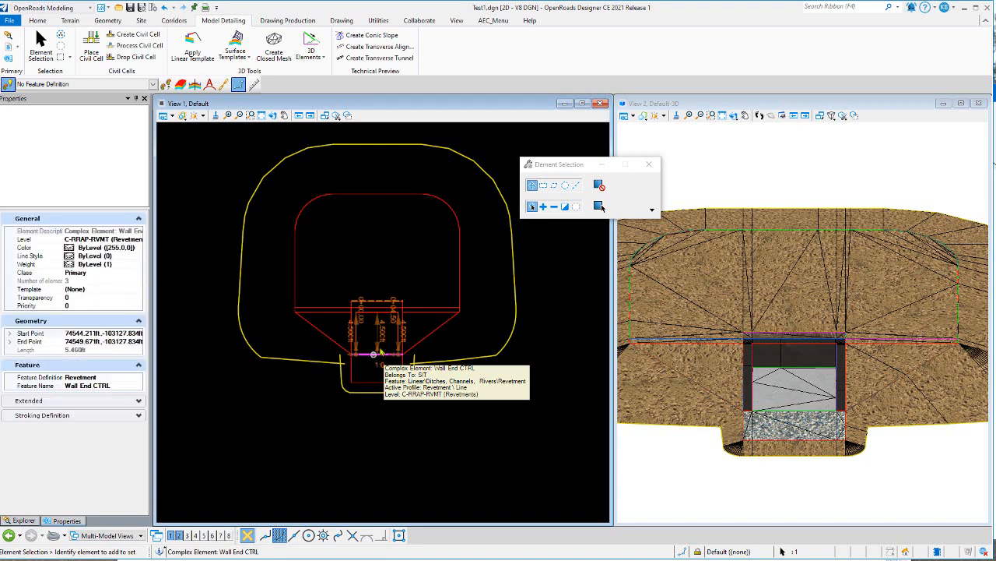
pyautogui.scroll(2, 794, 408)
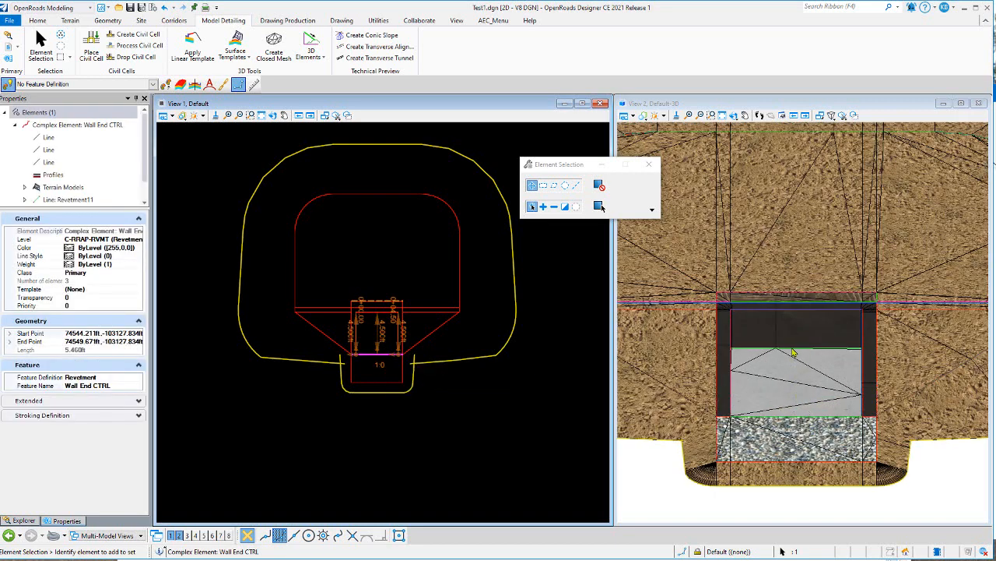
pyautogui.click(383, 333)
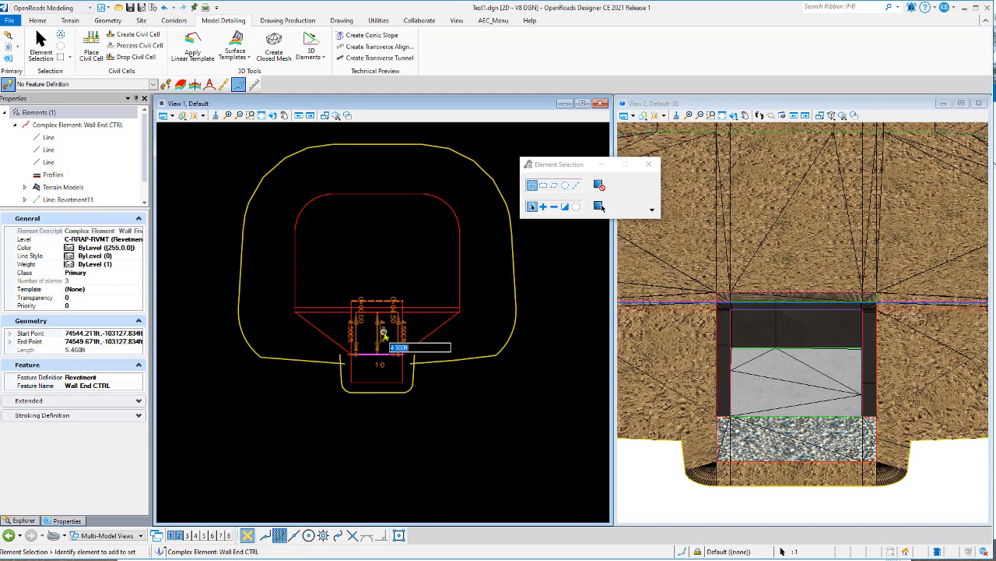
pyautogui.write('5')
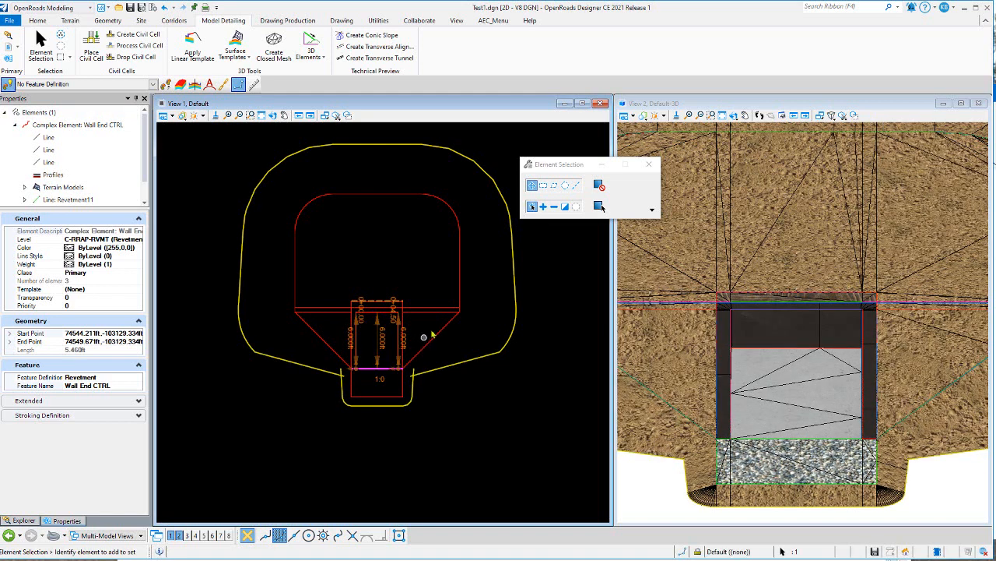
pyautogui.click(467, 342)
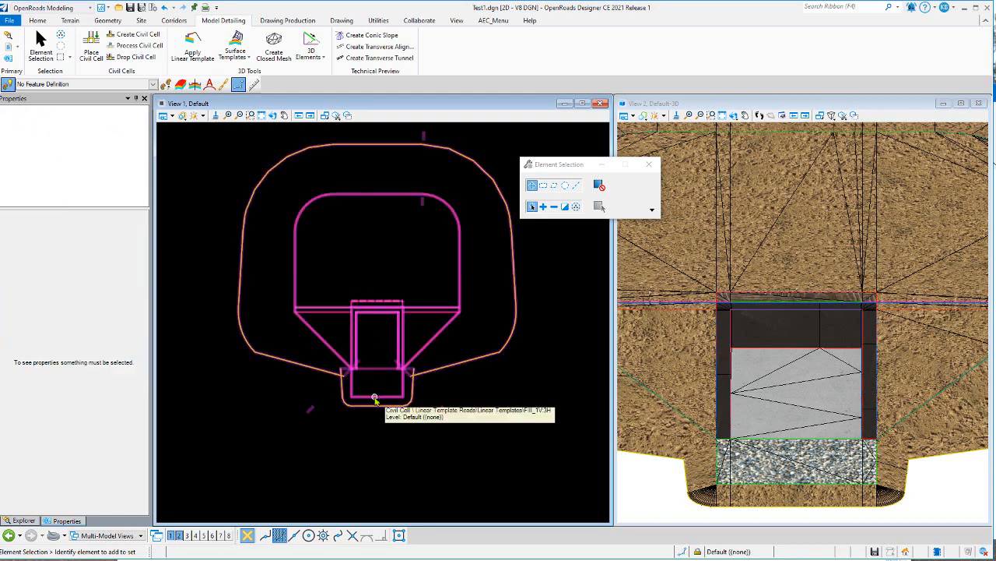
# - Set the offset of the Revetment23 line at the outer end of the gravel apron to 4 ft and clear the selection
pyautogui.rightClick(374, 397)
pyautogui.click(375, 397)
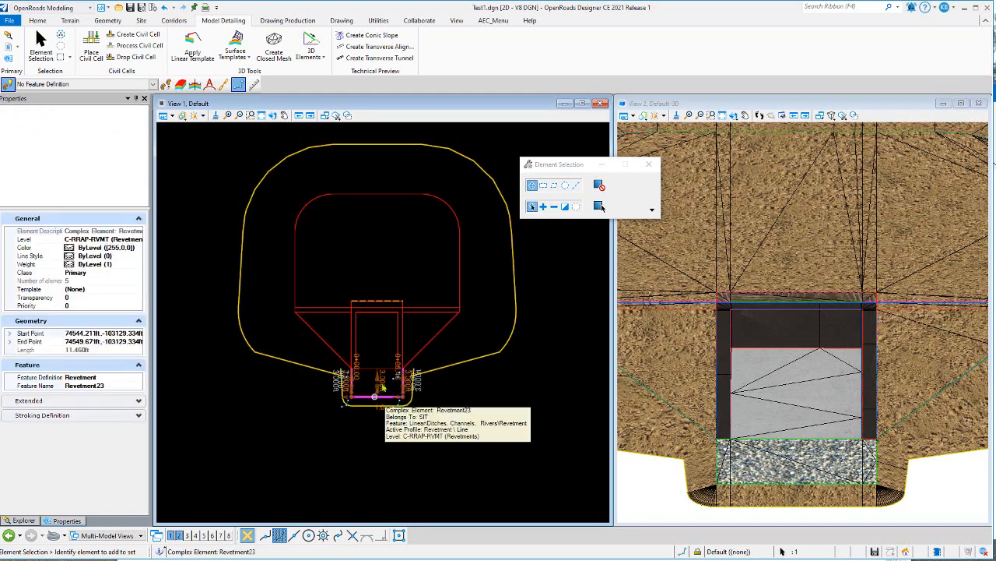
pyautogui.click(382, 382)
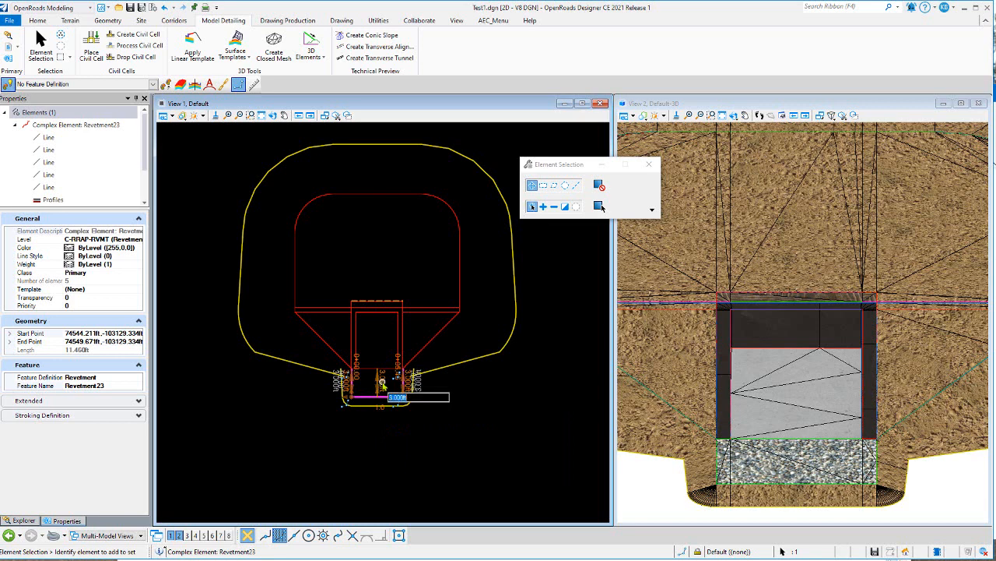
pyautogui.write('4')
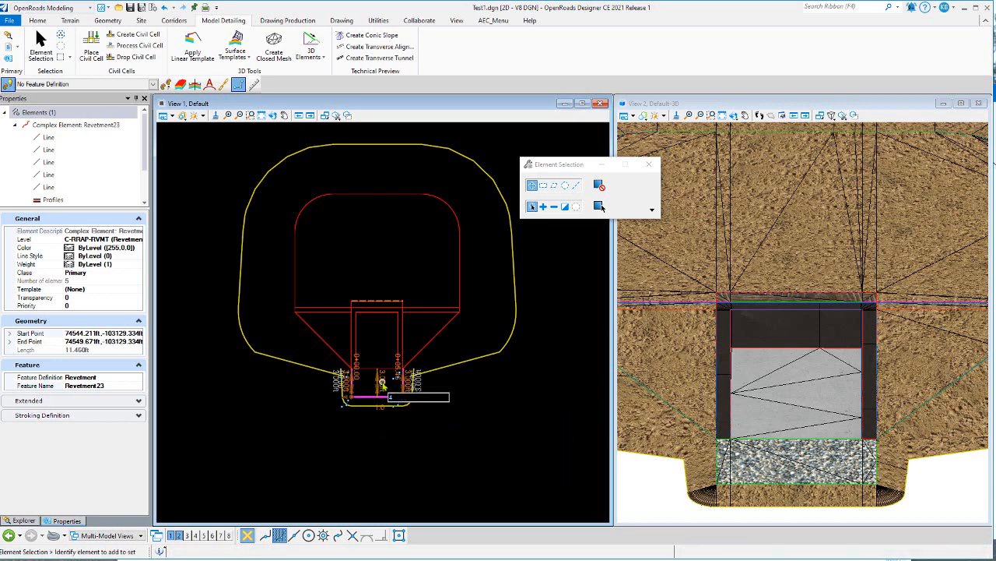
pyautogui.press('Return')
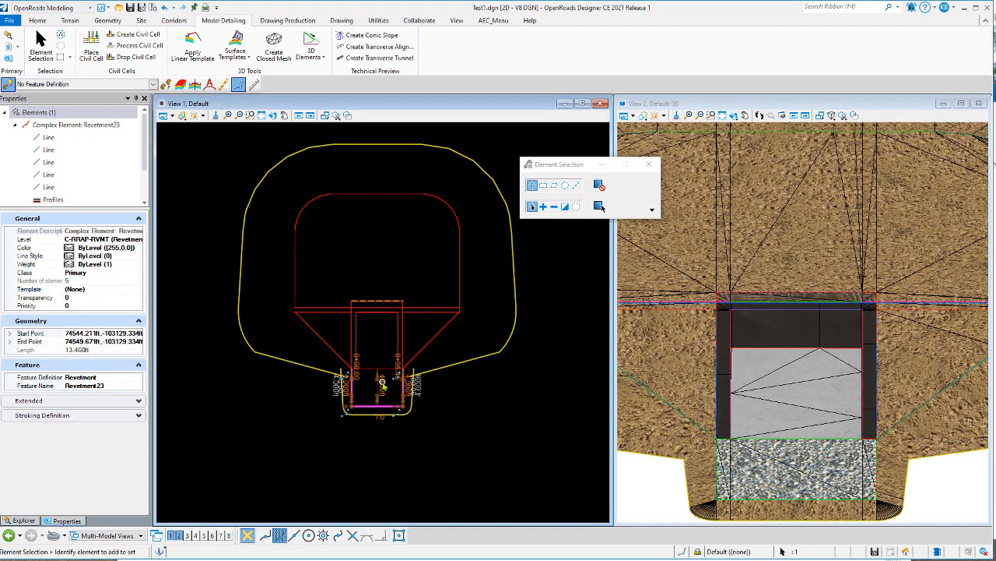
pyautogui.scroll(-5, 782, 327)
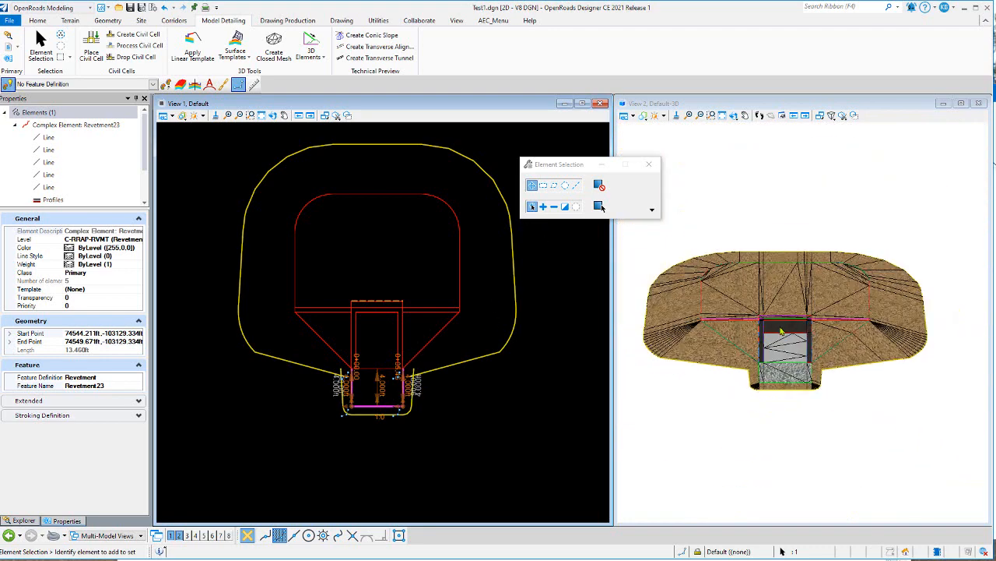
pyautogui.click(773, 211)
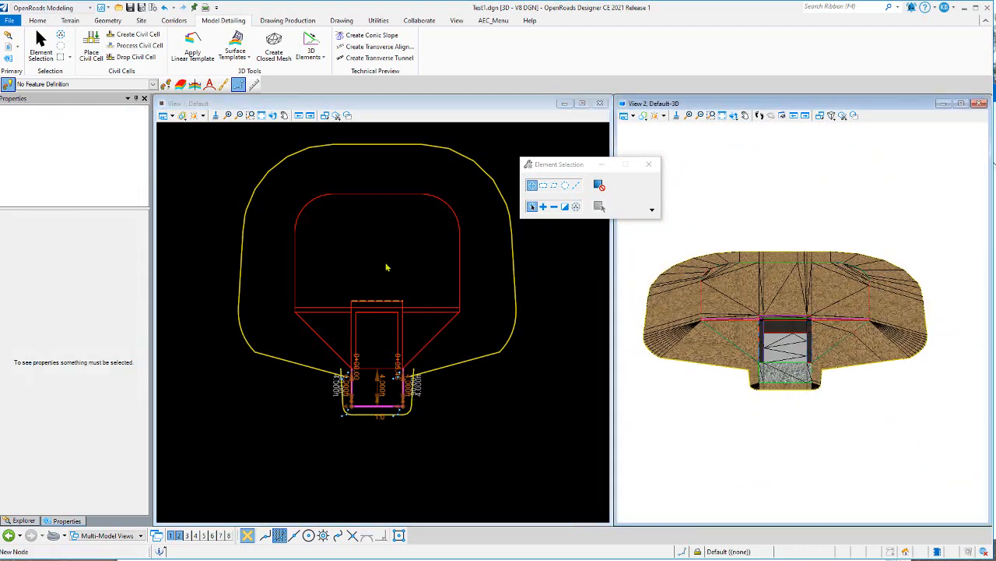
pyautogui.click(396, 254)
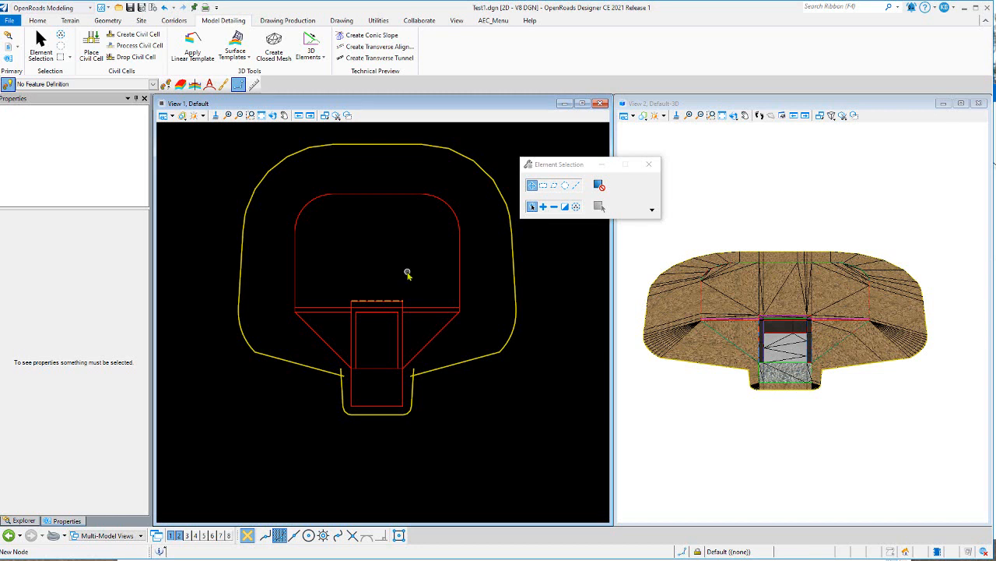
# - Examine the berm's Grading1 surface in 3D and the Revetment51 outline that bounds it in plan
pyautogui.click(741, 294)
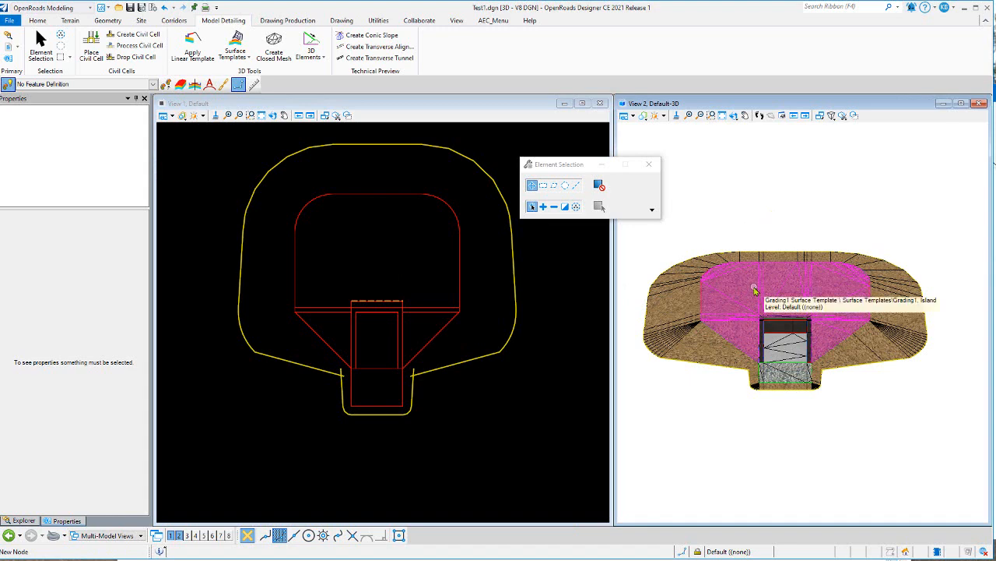
pyautogui.click(458, 248)
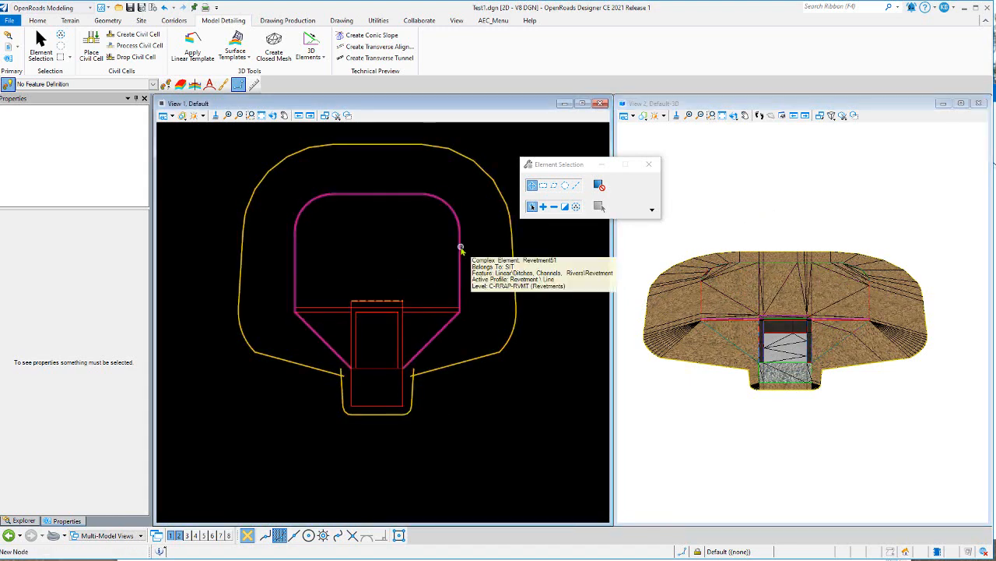
pyautogui.click(459, 247)
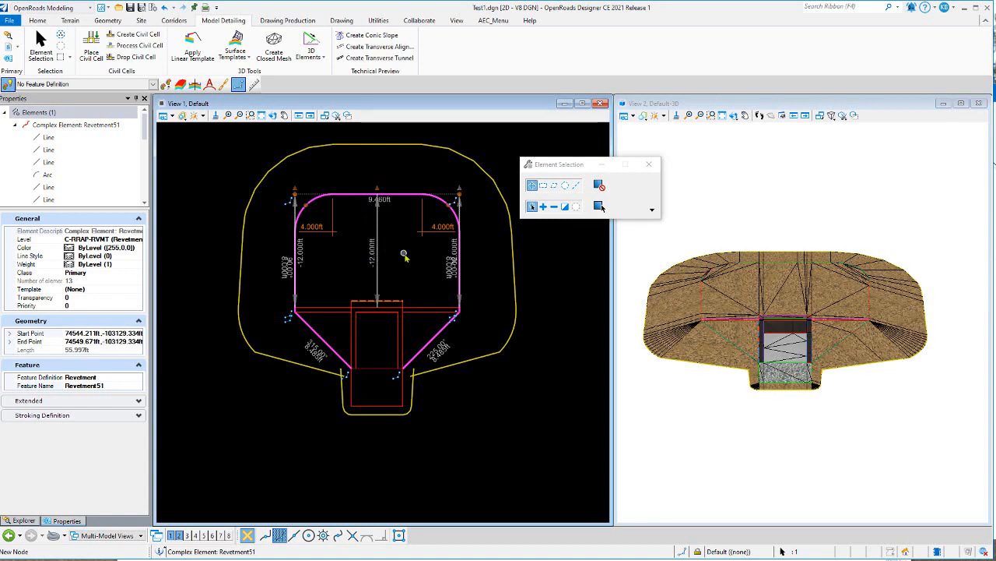
pyautogui.click(406, 256)
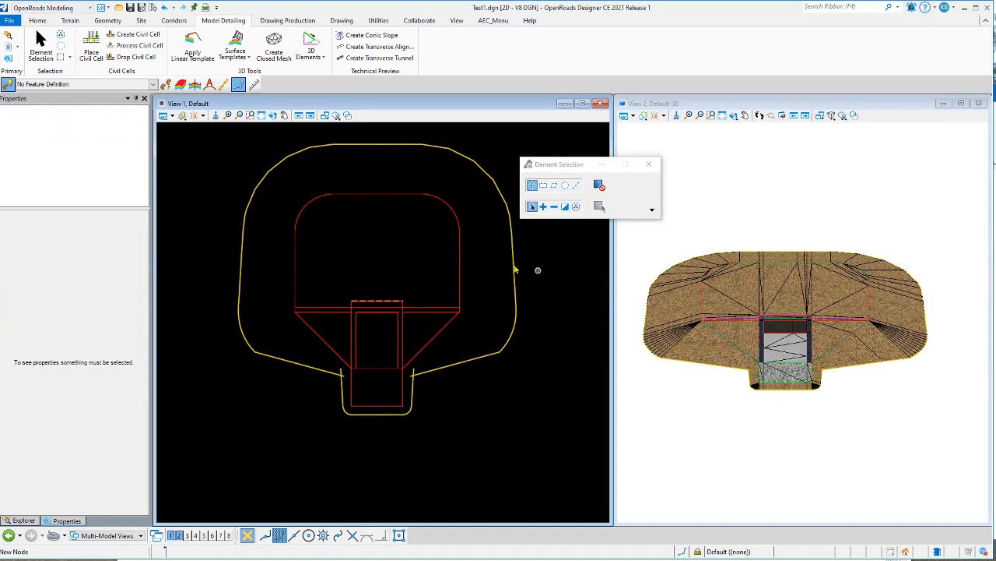
pyautogui.click(776, 288)
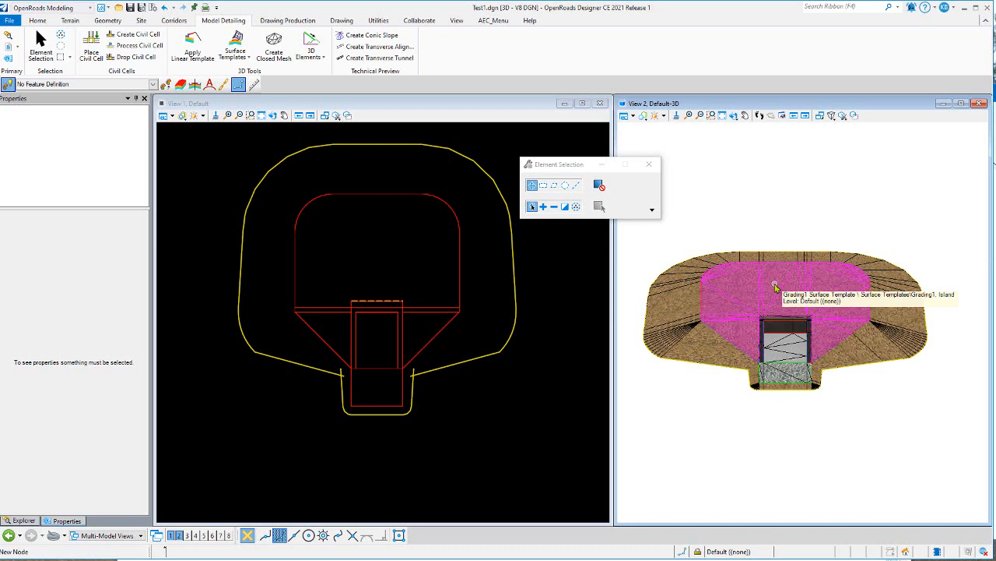
# - Turn on the display of construction elements in the 2D plan view
pyautogui.click(173, 116)
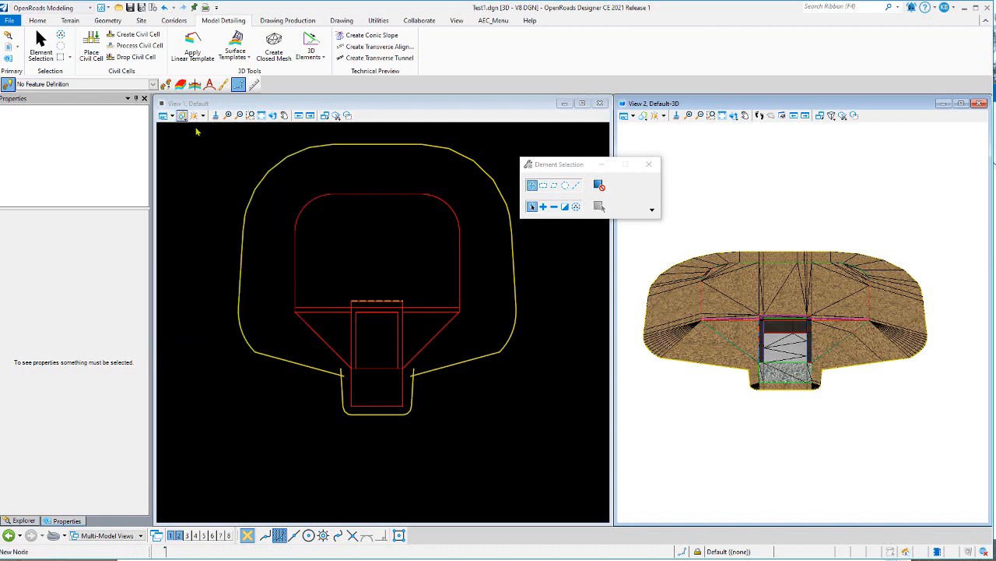
pyautogui.click(173, 116)
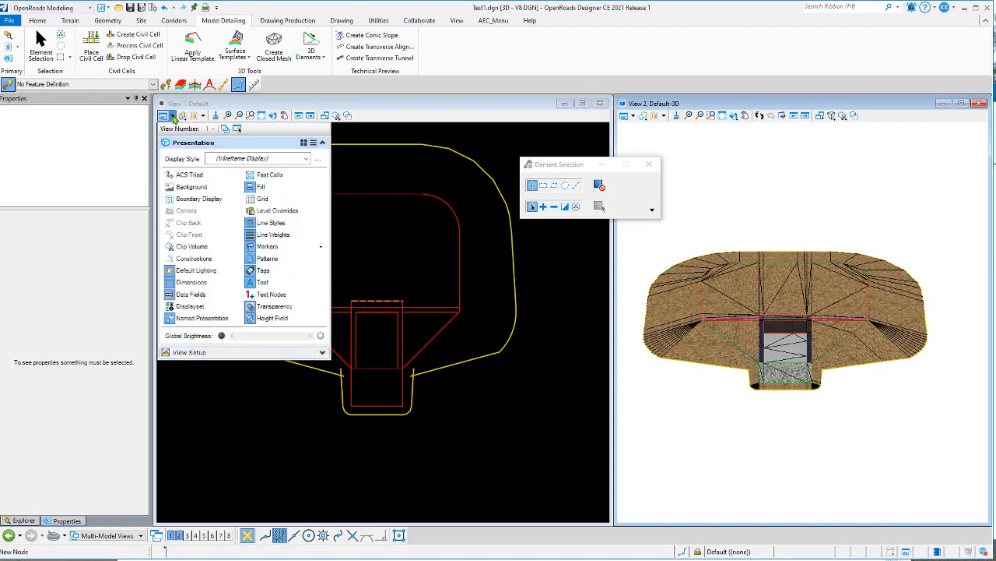
pyautogui.click(194, 258)
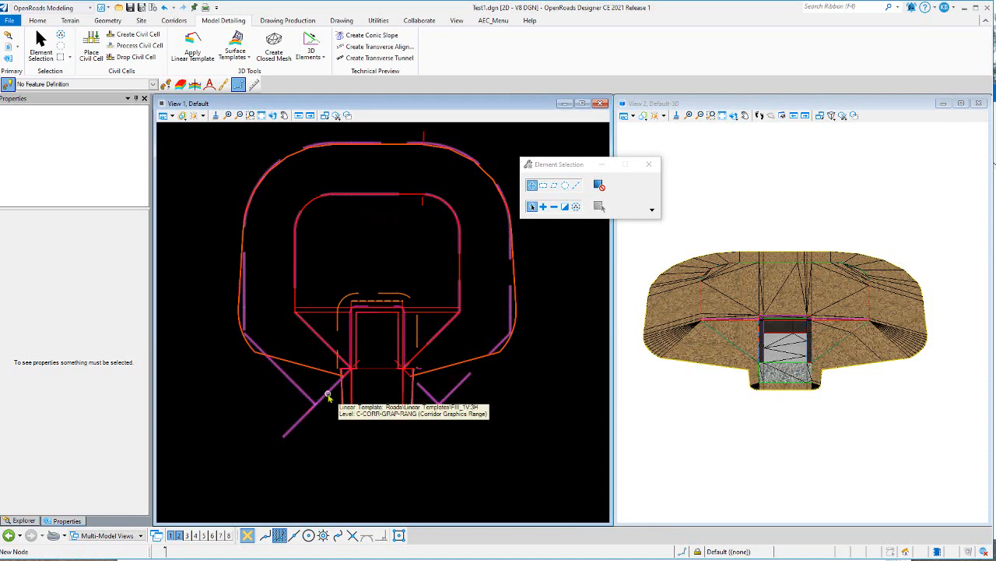
# - Examine the Fill_1V:3H template of the linear template around the berm in the template drop editor, closing it without changes
pyautogui.click(328, 397)
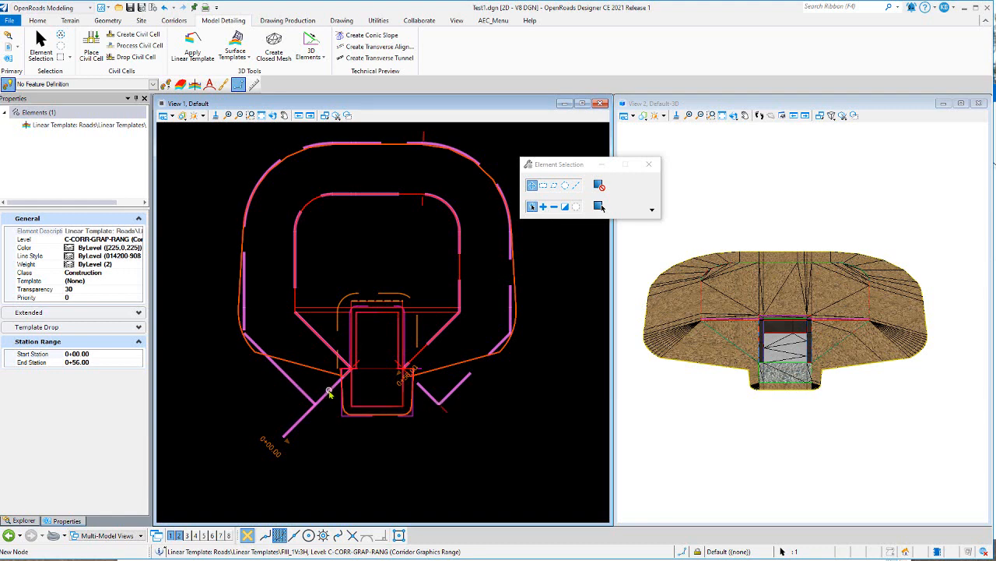
pyautogui.moveTo(329, 392)
pyautogui.click(359, 387)
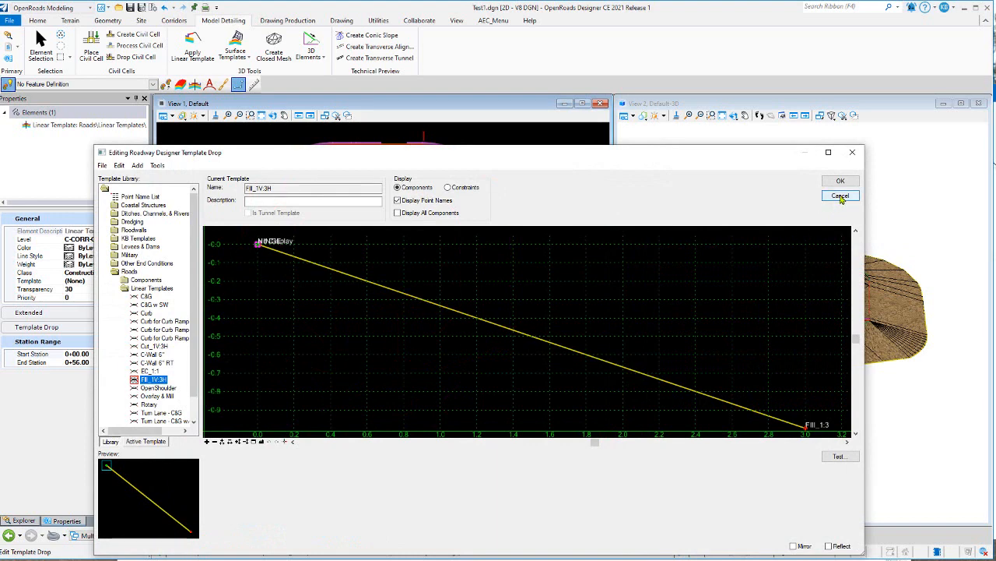
pyautogui.click(841, 196)
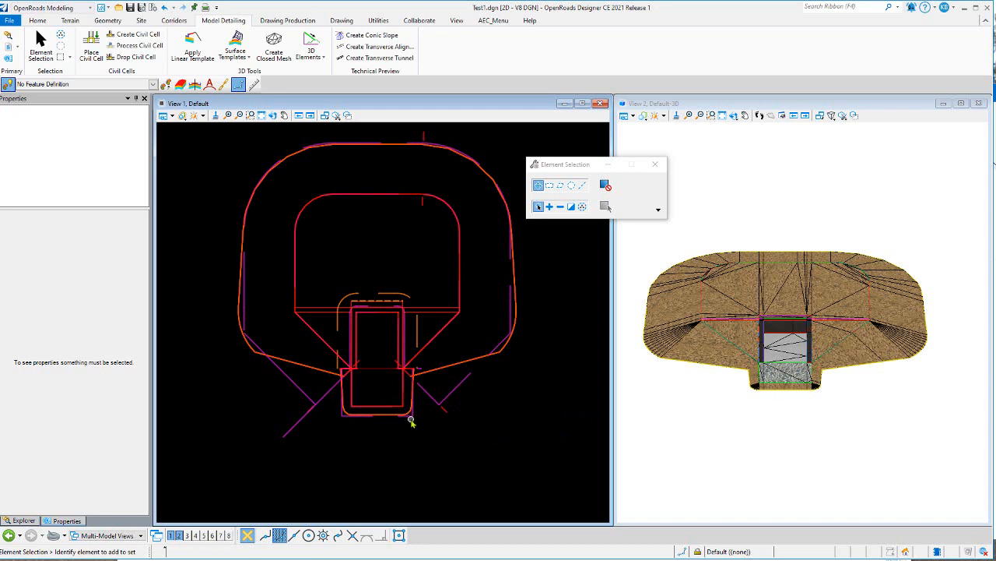
# - Inspect where the berm and apron fill slopes meet beside the gravel apron in plan and 3D
pyautogui.scroll(2, 411, 421)
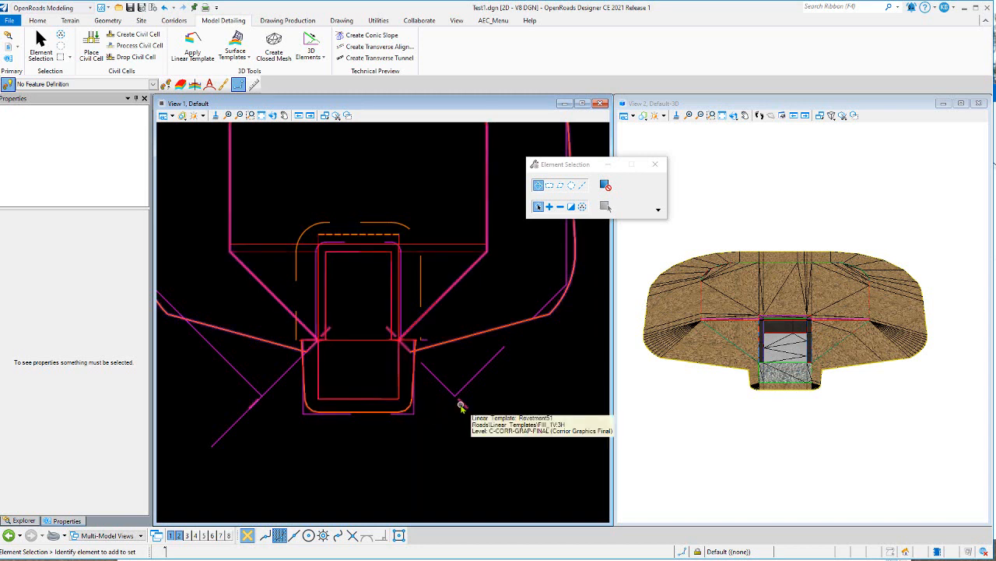
pyautogui.scroll(-3, 382, 407)
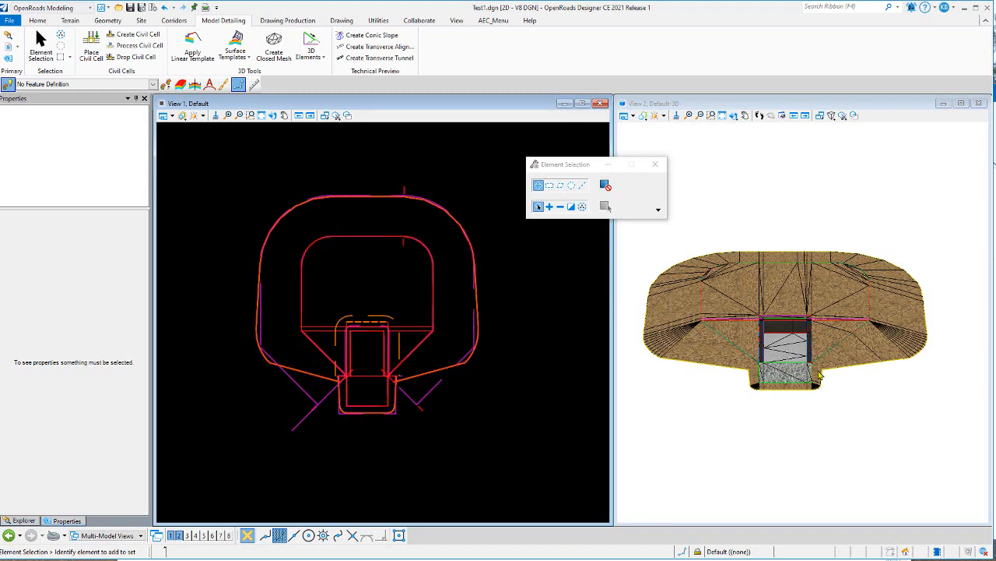
pyautogui.scroll(2, 823, 374)
pyautogui.scroll(4, 822, 369)
pyautogui.click(873, 403)
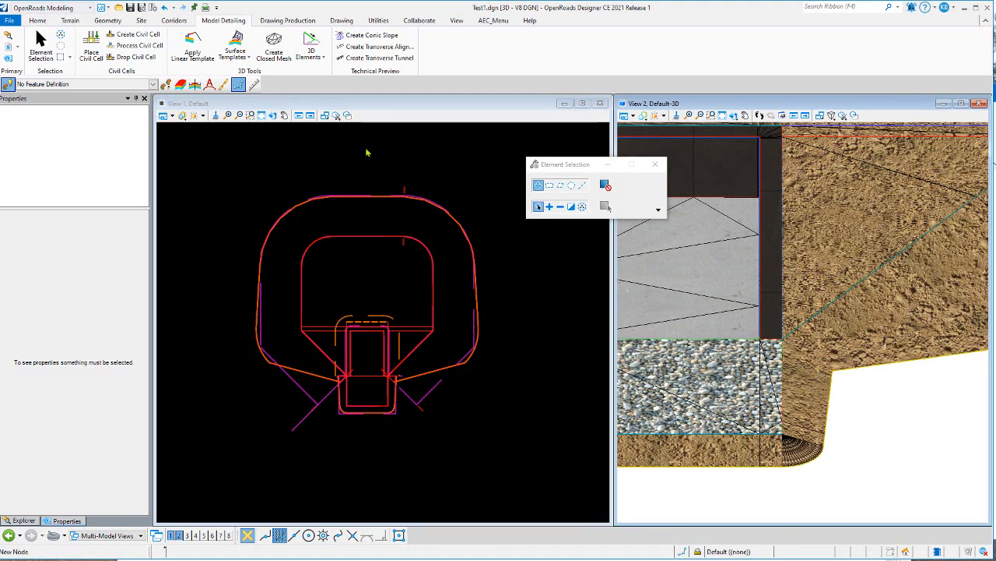
# - Define target aliasing for the fill's linear template, adding the Revetment23 corridor as an alias of the <Active Surface> target
pyautogui.click(176, 21)
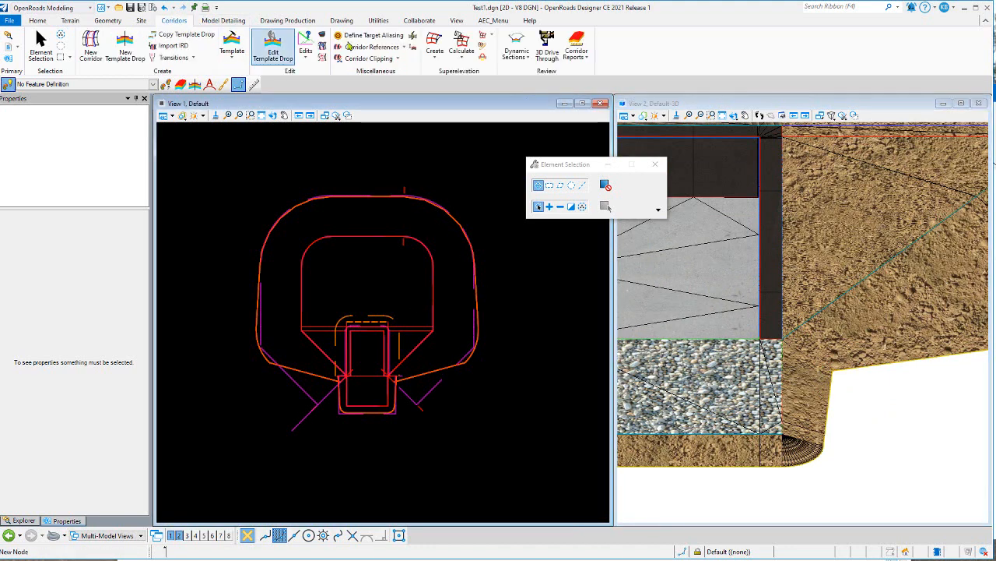
pyautogui.click(369, 37)
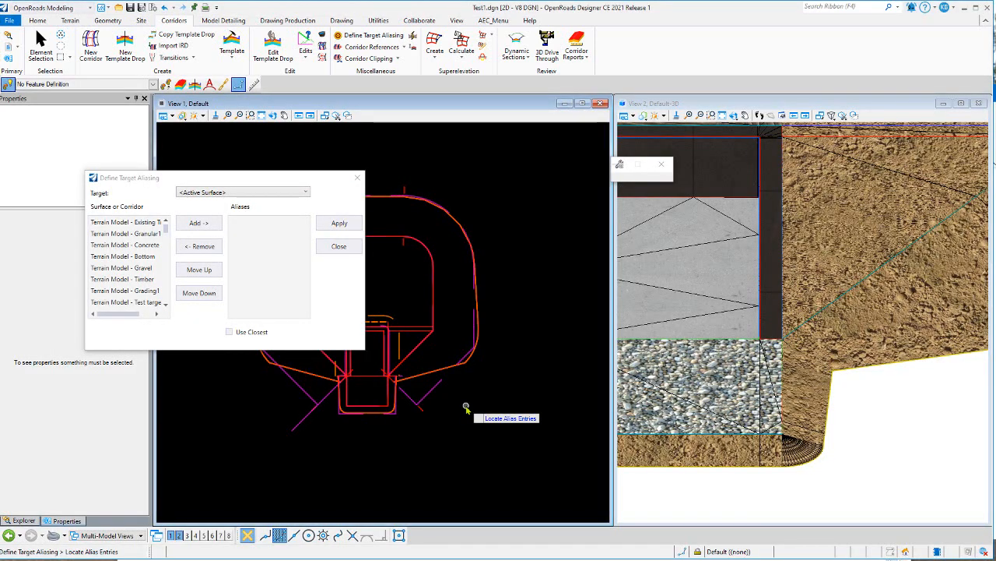
pyautogui.moveTo(165, 231); pyautogui.dragTo(171, 309)
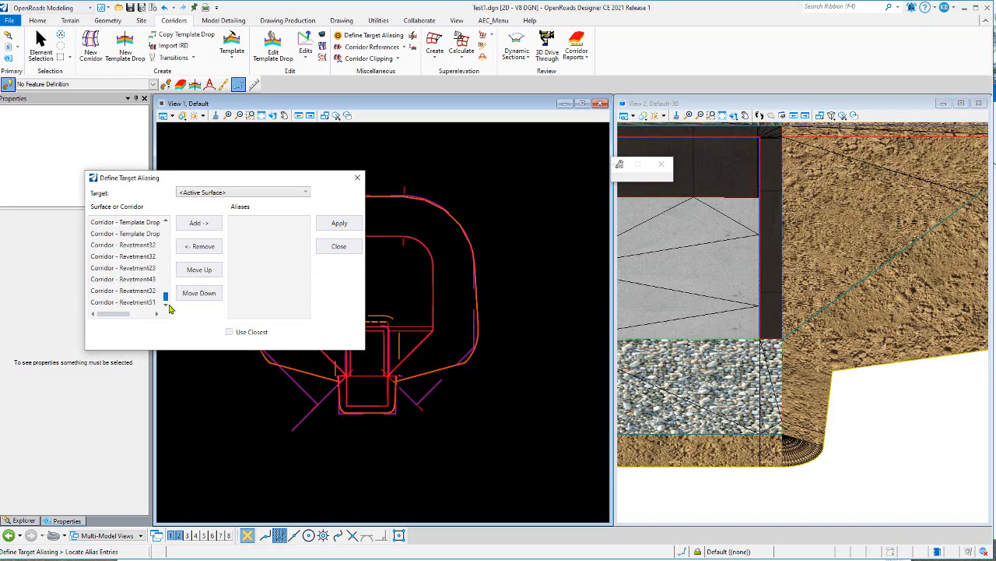
pyautogui.click(144, 269)
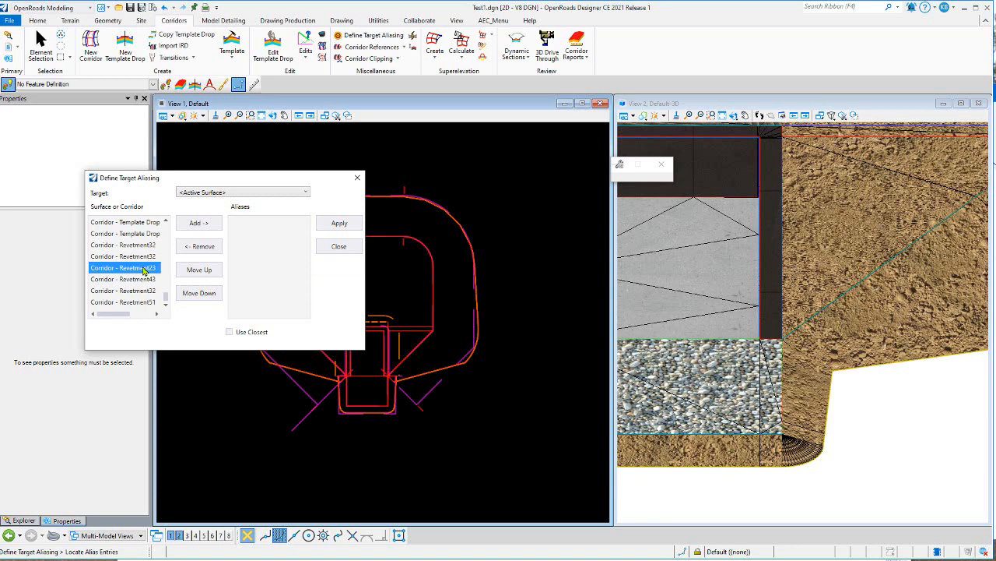
pyautogui.click(147, 258)
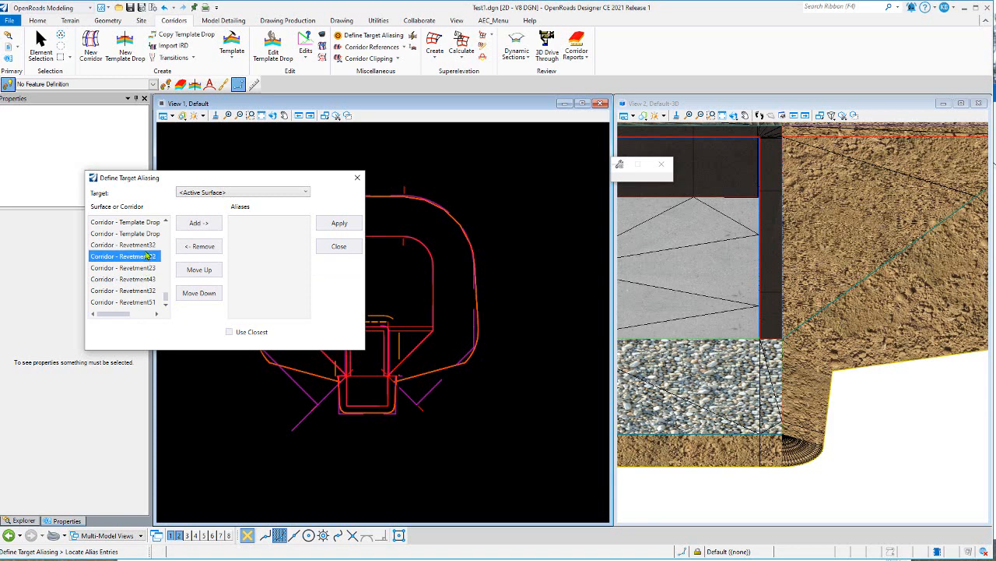
pyautogui.click(145, 248)
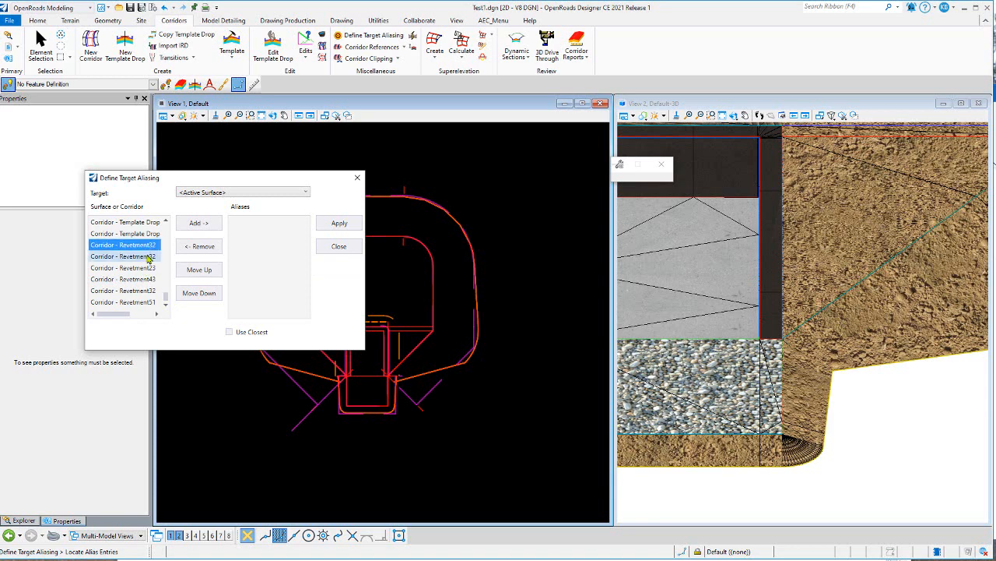
pyautogui.click(144, 268)
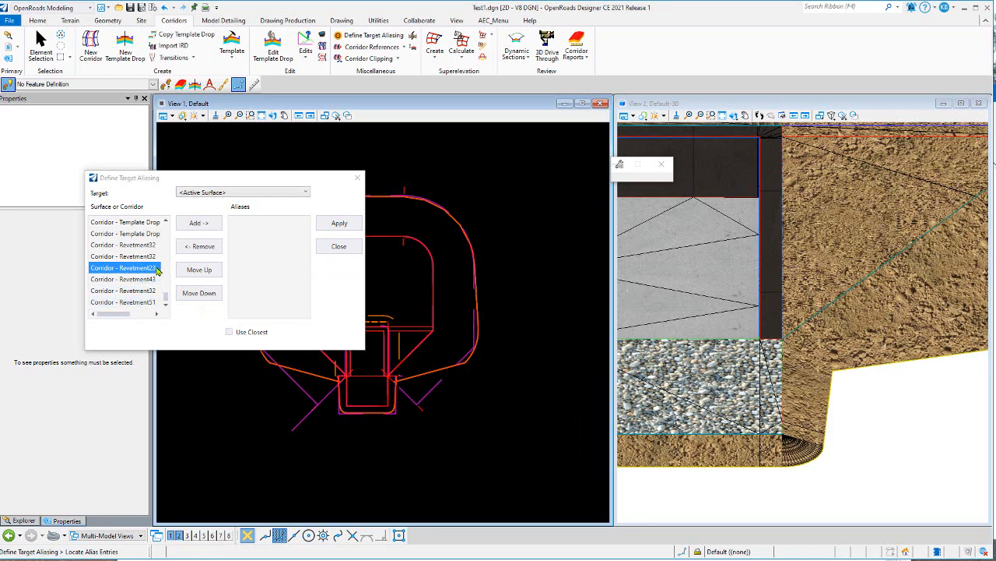
pyautogui.click(211, 225)
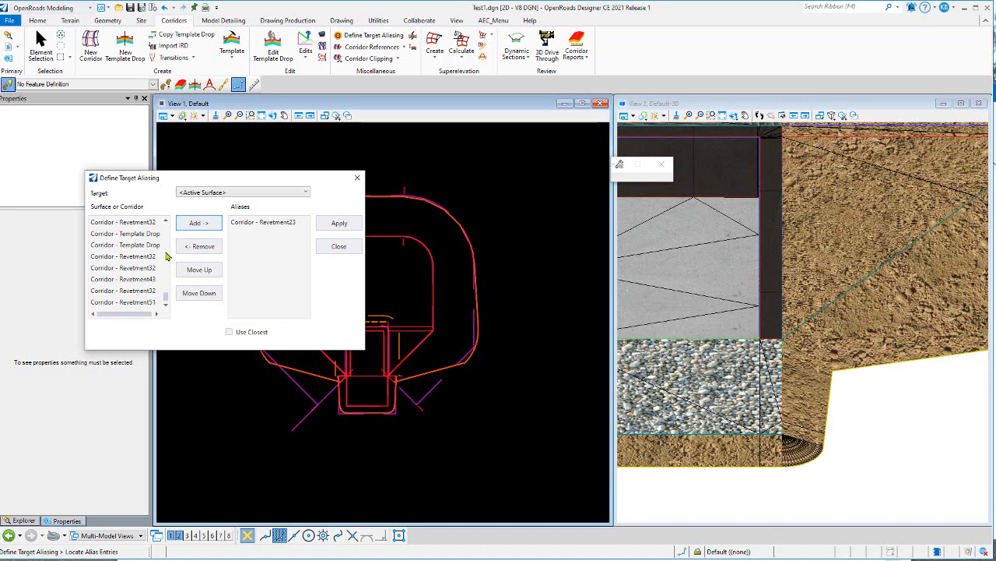
# - Add the existing terrain model as the second alias of the active surface and apply the target aliasing
pyautogui.click(146, 235)
pyautogui.moveTo(126, 315); pyautogui.dragTo(166, 227)
pyautogui.scroll(5, 140, 281)
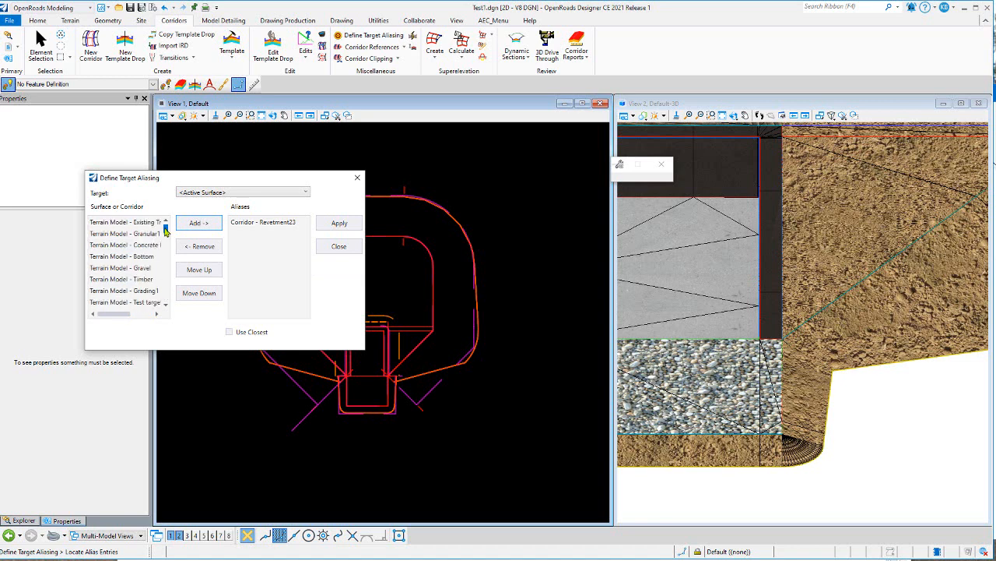
pyautogui.click(124, 221)
pyautogui.click(199, 224)
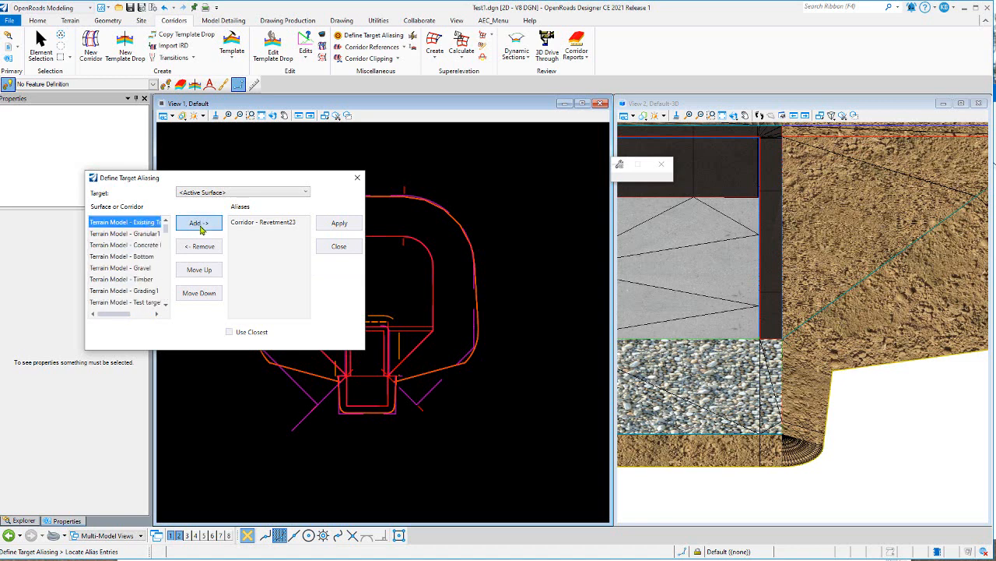
pyautogui.click(340, 224)
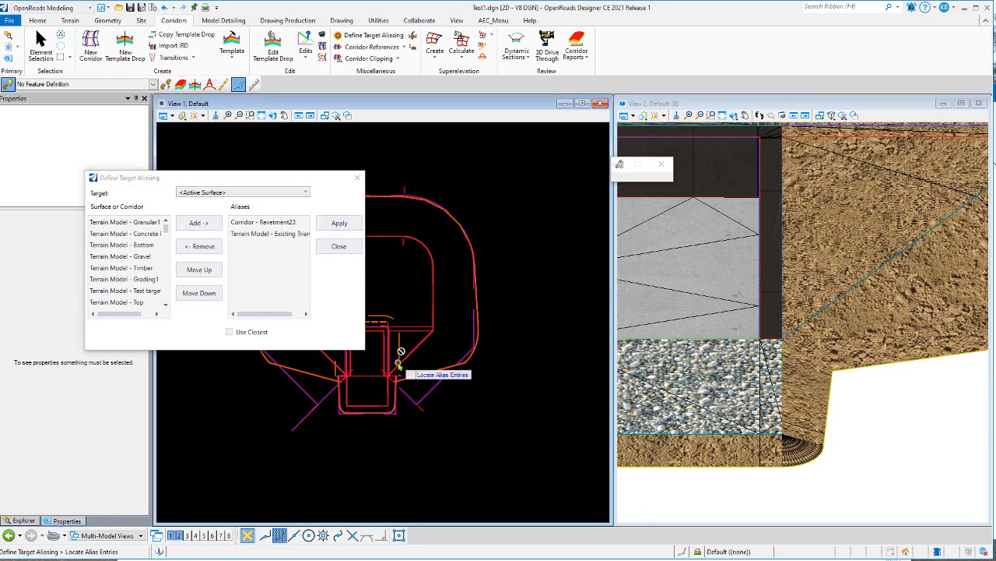
pyautogui.click(41, 45)
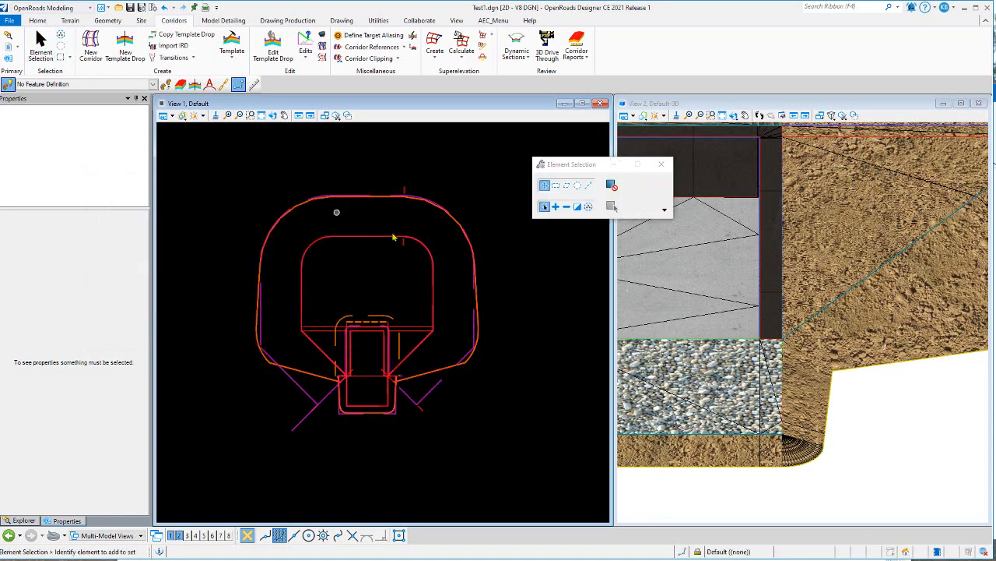
# - Add the berm's Revetment51 linear template as a clipping reference to the Revetment23 linear template around the gravel apron
pyautogui.click(844, 390)
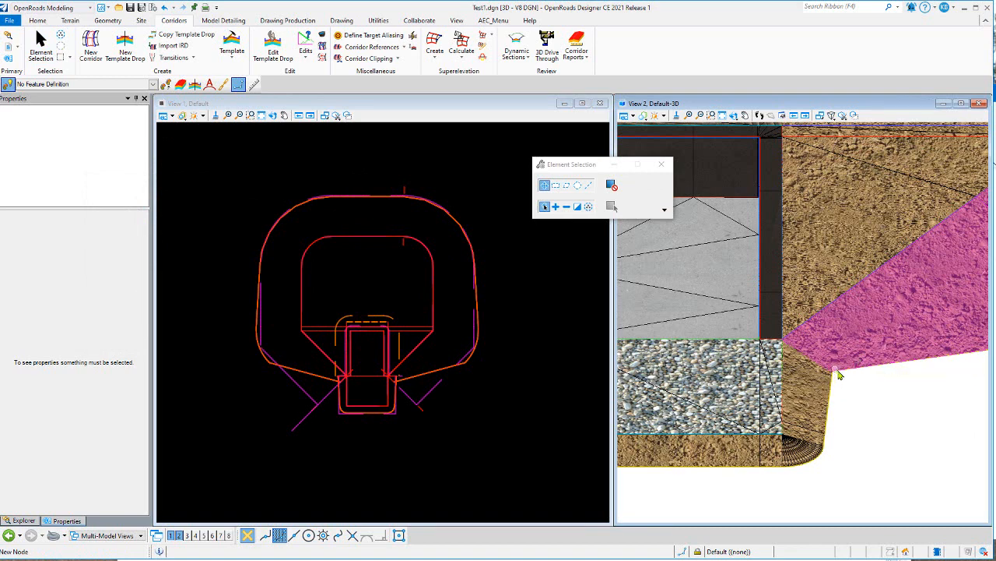
pyautogui.click(386, 163)
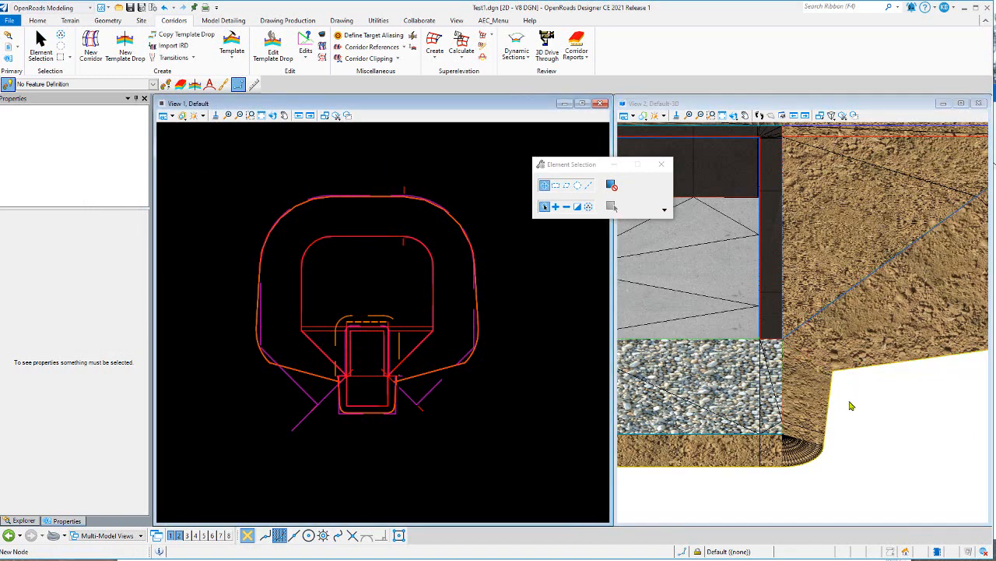
pyautogui.click(817, 406)
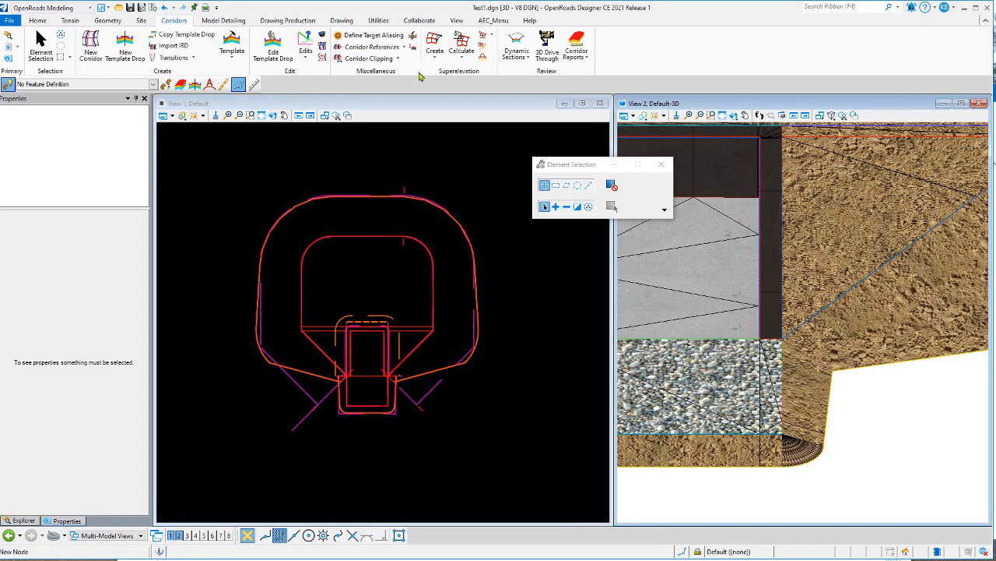
pyautogui.click(398, 59)
pyautogui.click(382, 68)
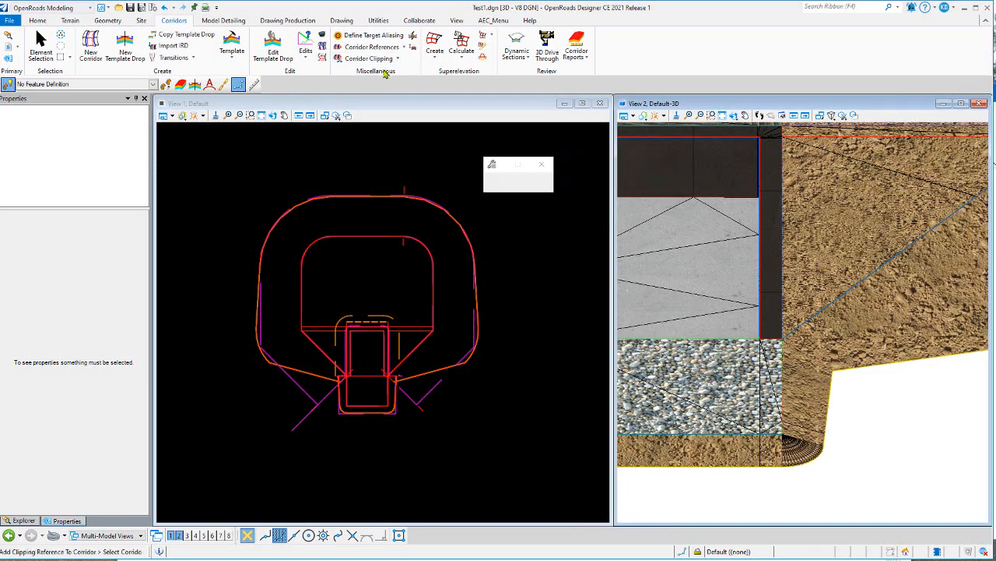
pyautogui.click(396, 411)
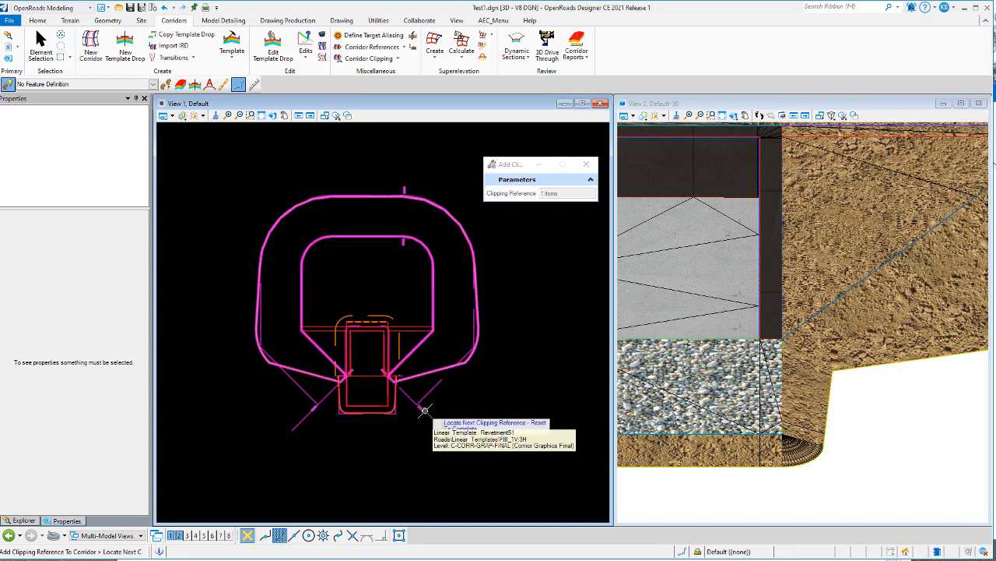
pyautogui.click(424, 411)
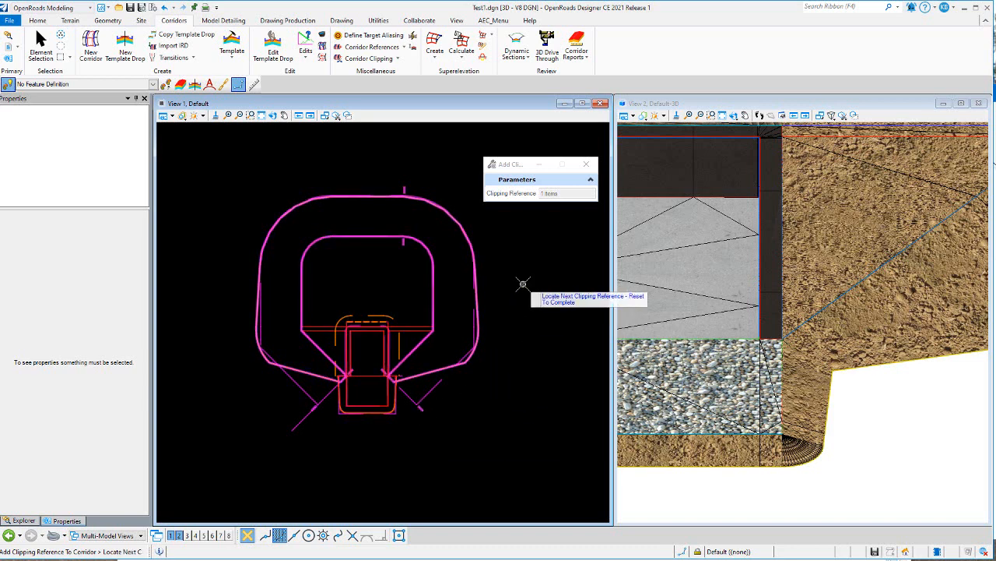
pyautogui.rightClick(524, 283)
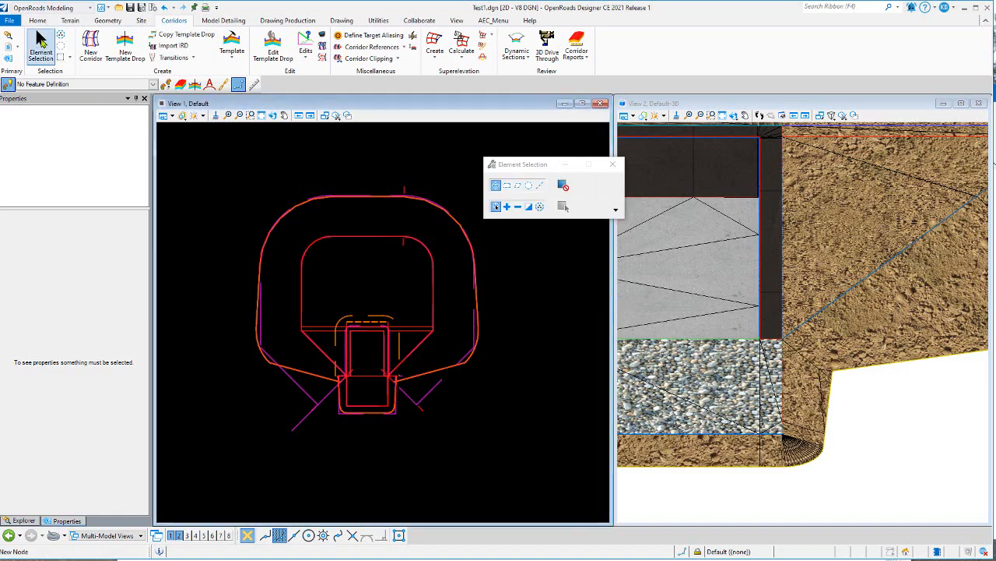
pyautogui.click(41, 43)
# - Inspect the clipped edge between the apron and berm fill slopes in 3D on both sides of the gravel apron
pyautogui.click(869, 395)
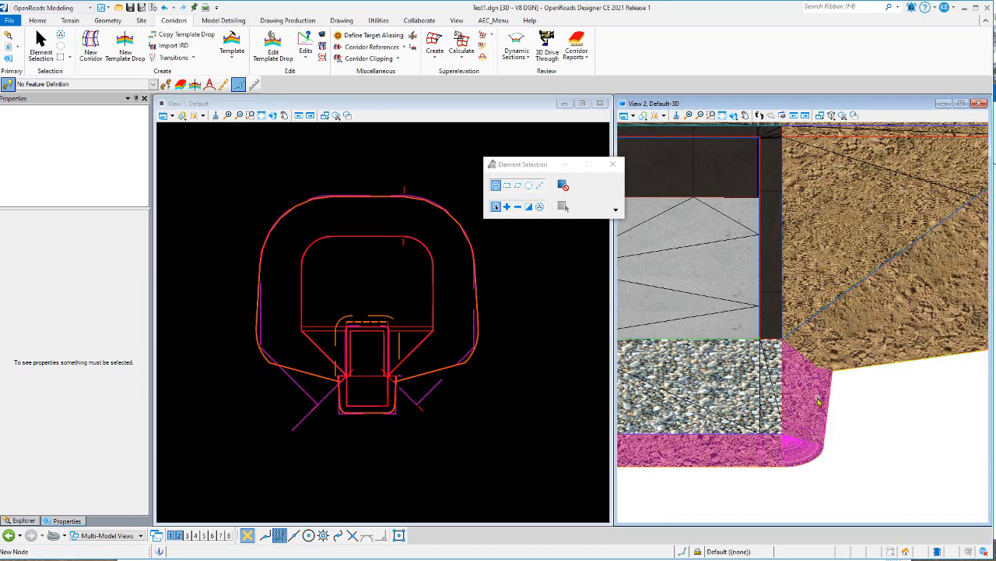
pyautogui.moveTo(857, 340)
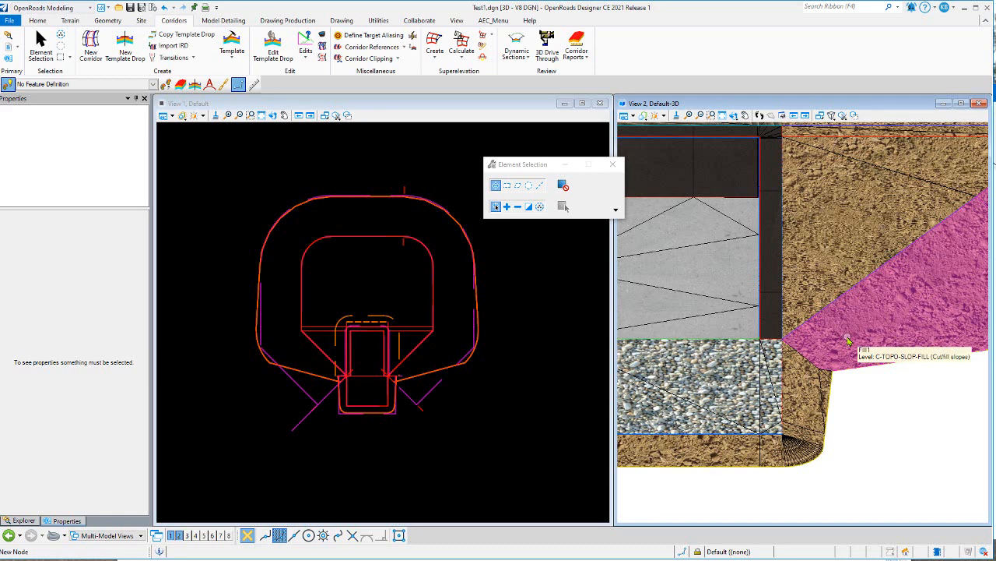
pyautogui.scroll(-2, 880, 434)
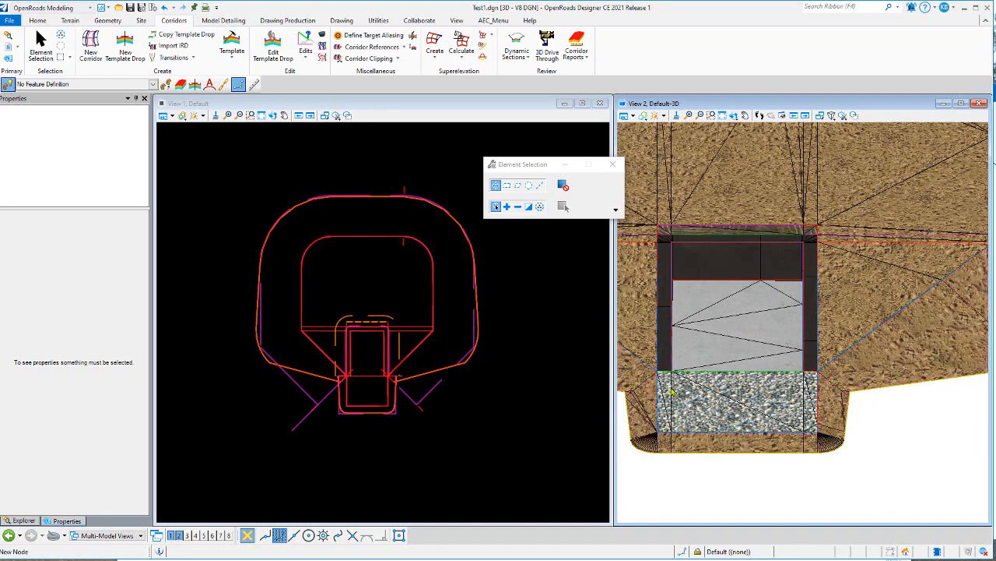
pyautogui.scroll(2, 369, 380)
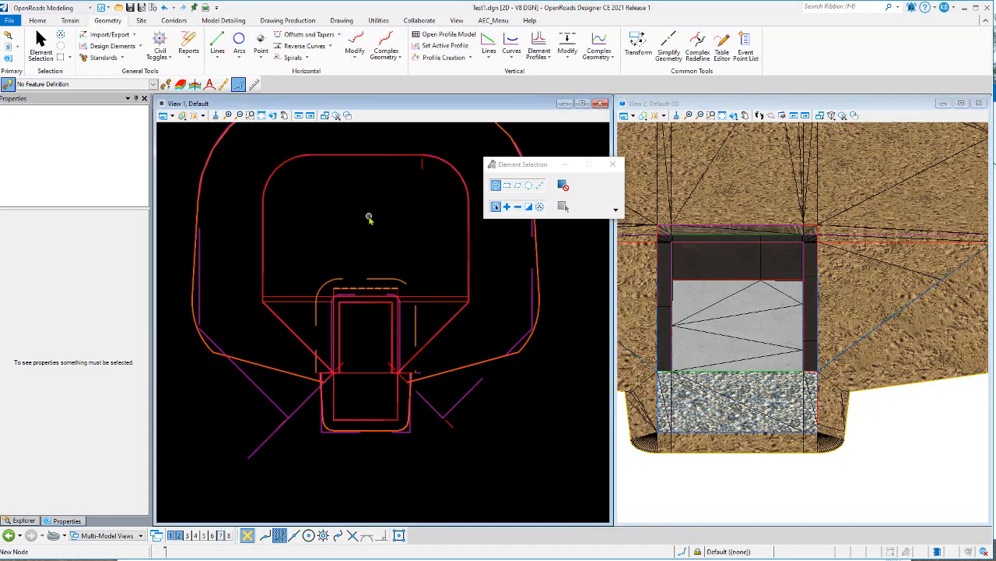
# - Examine the Wall End CTRL element in plan and the slope and offset rules of its C-Buildings5 line
pyautogui.click(368, 376)
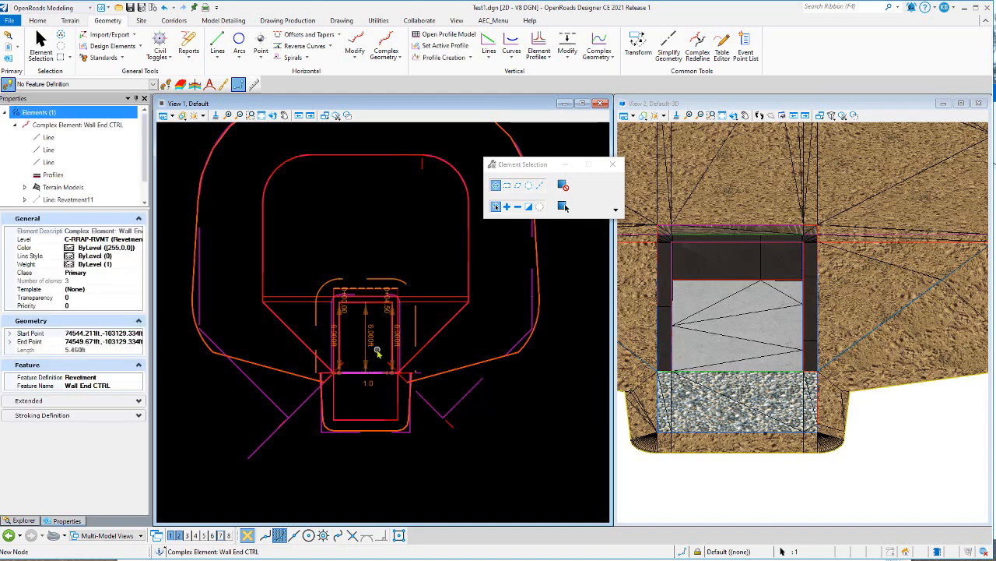
pyautogui.scroll(-1, 137, 198)
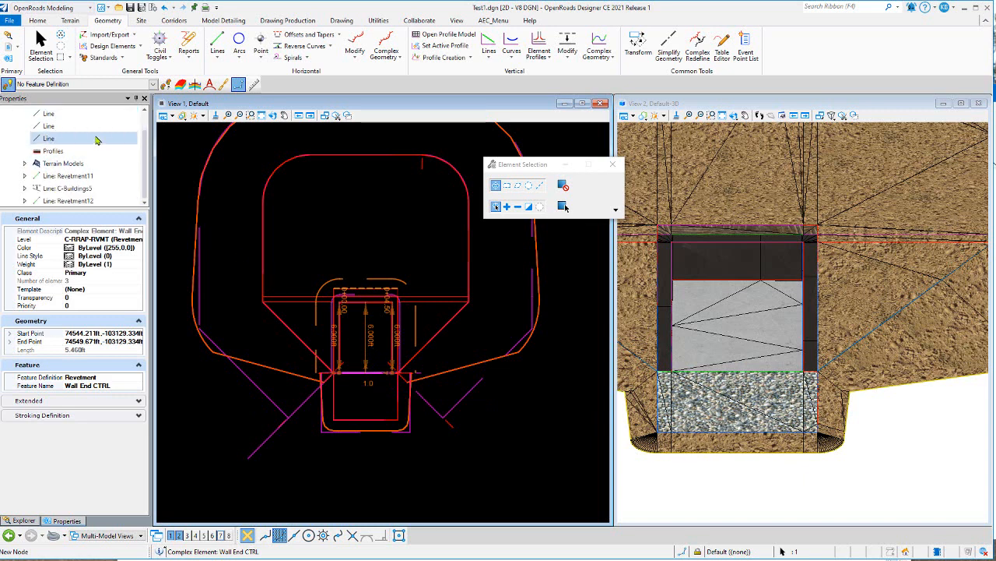
pyautogui.click(76, 190)
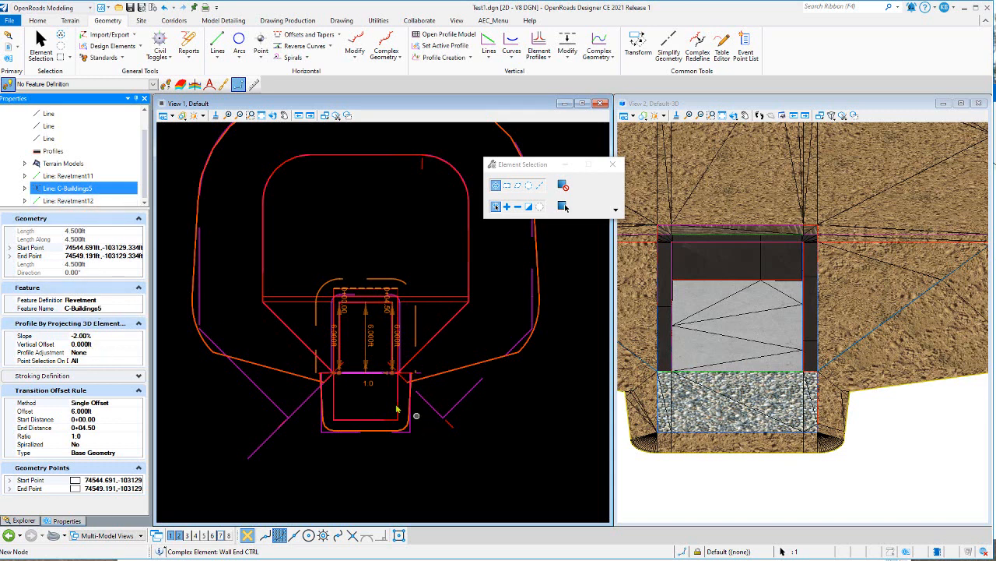
pyautogui.moveTo(359, 373)
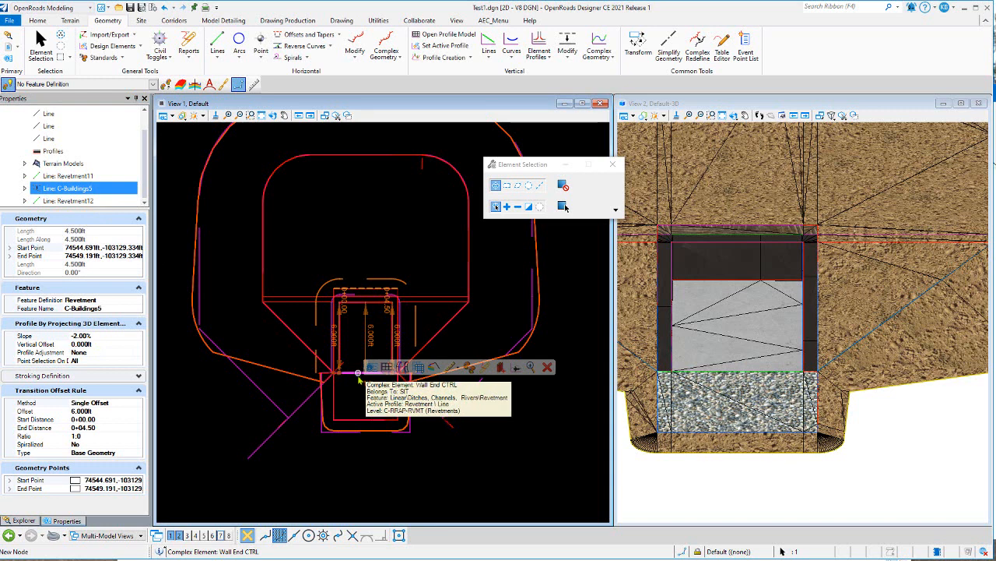
pyautogui.click(356, 380)
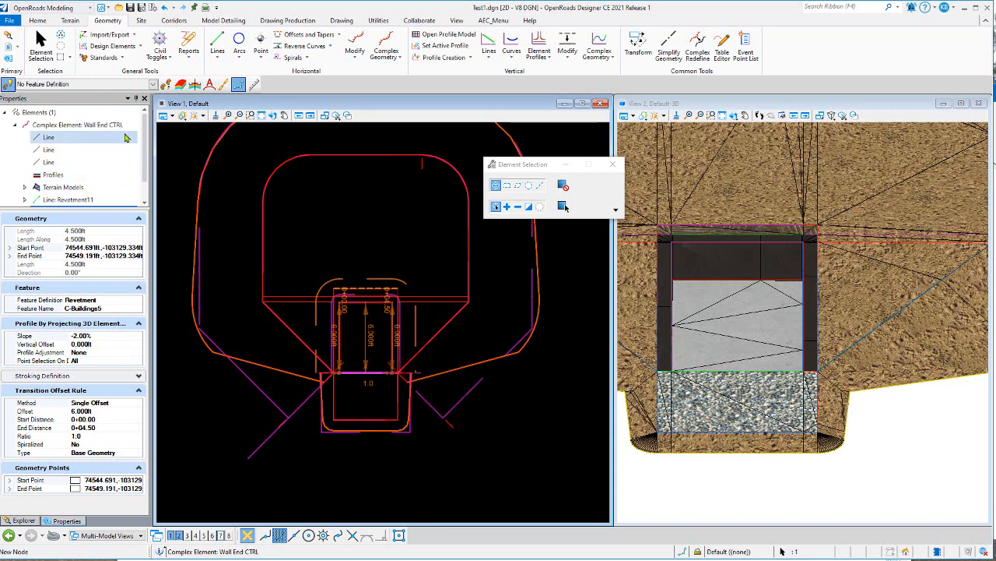
pyautogui.scroll(-1, 127, 138)
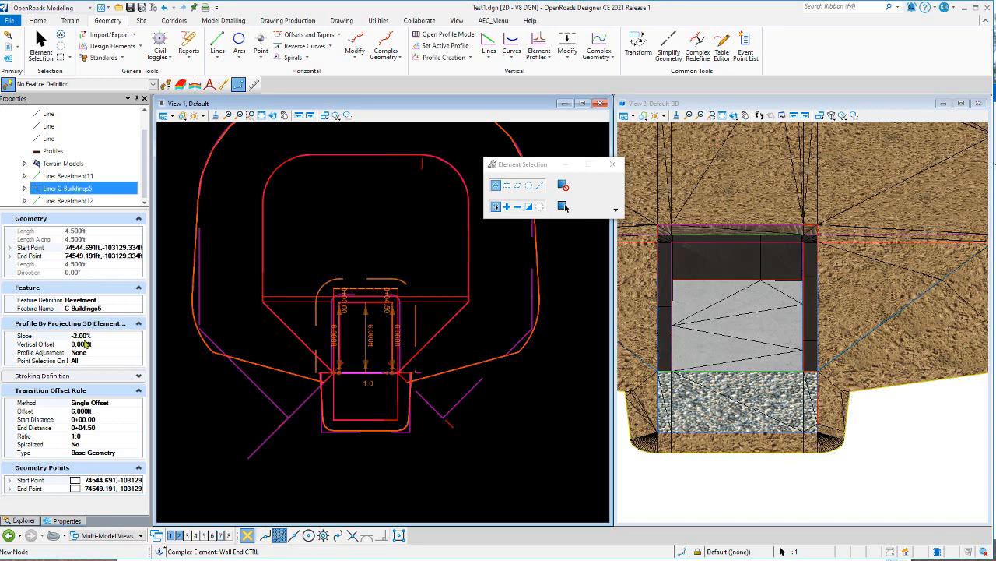
pyautogui.click(392, 410)
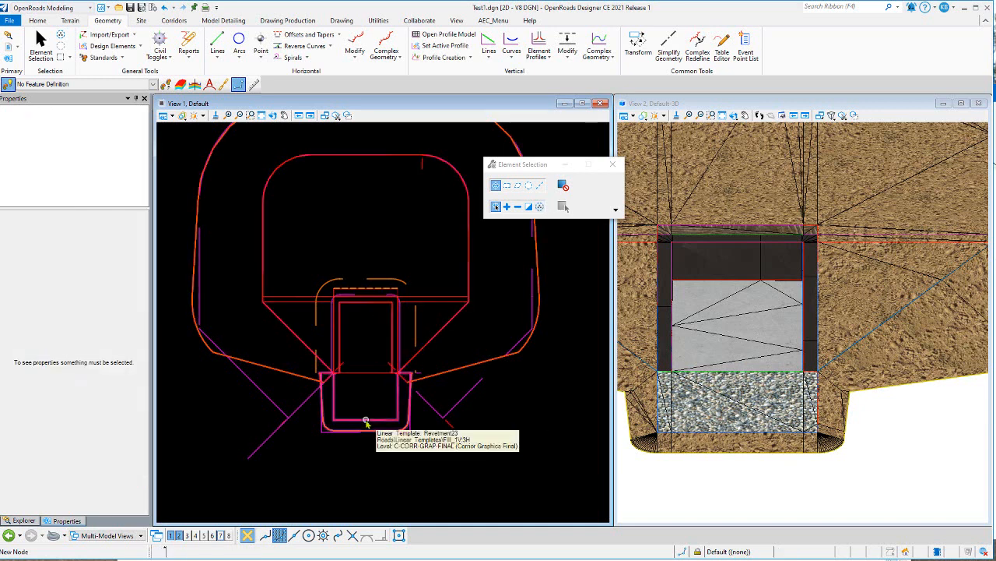
# - Examine the apron's outer Revetment23 element and the projected slope and transition offset of its Revetment1 component
pyautogui.click(366, 422)
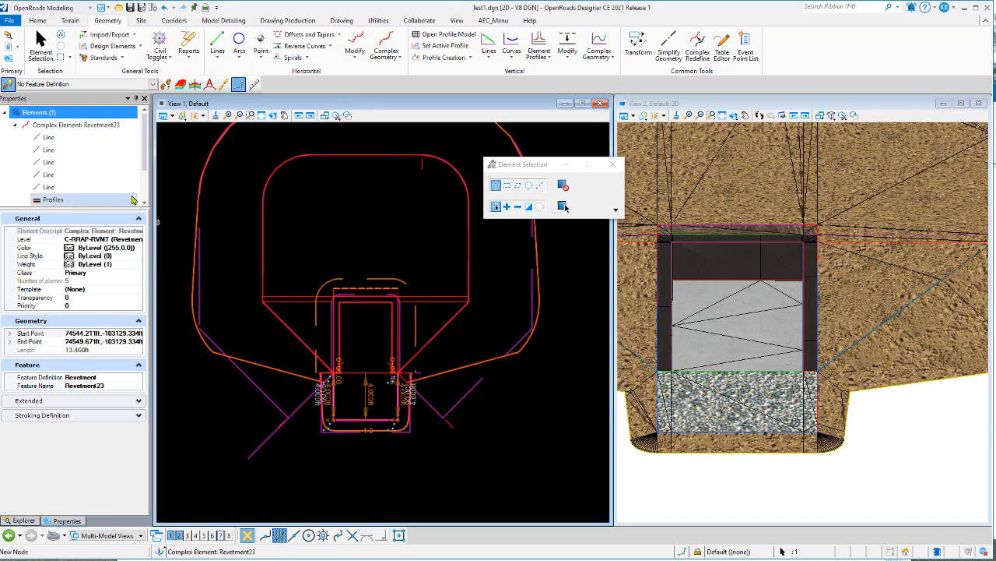
pyautogui.scroll(-2, 113, 171)
pyautogui.click(94, 189)
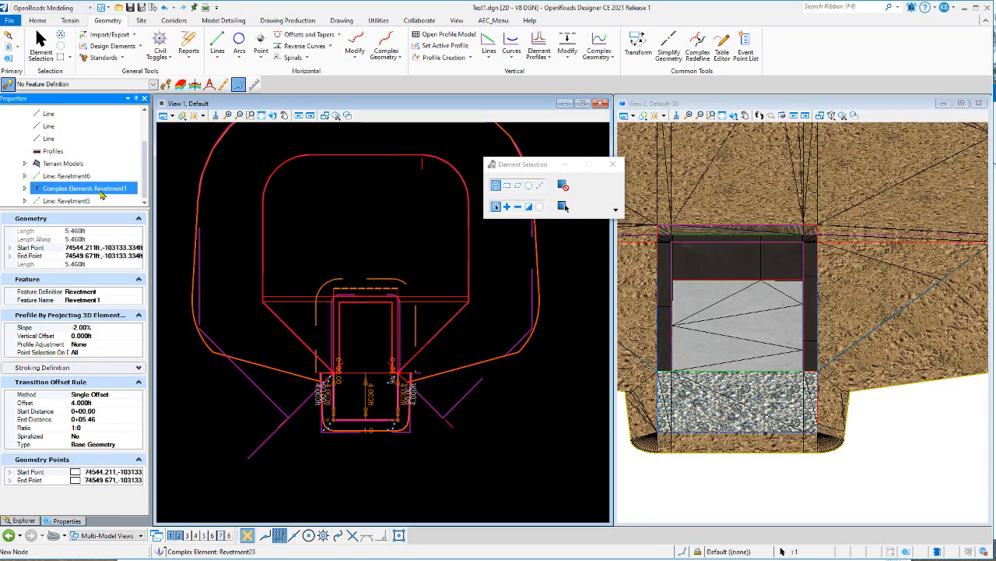
pyautogui.click(364, 333)
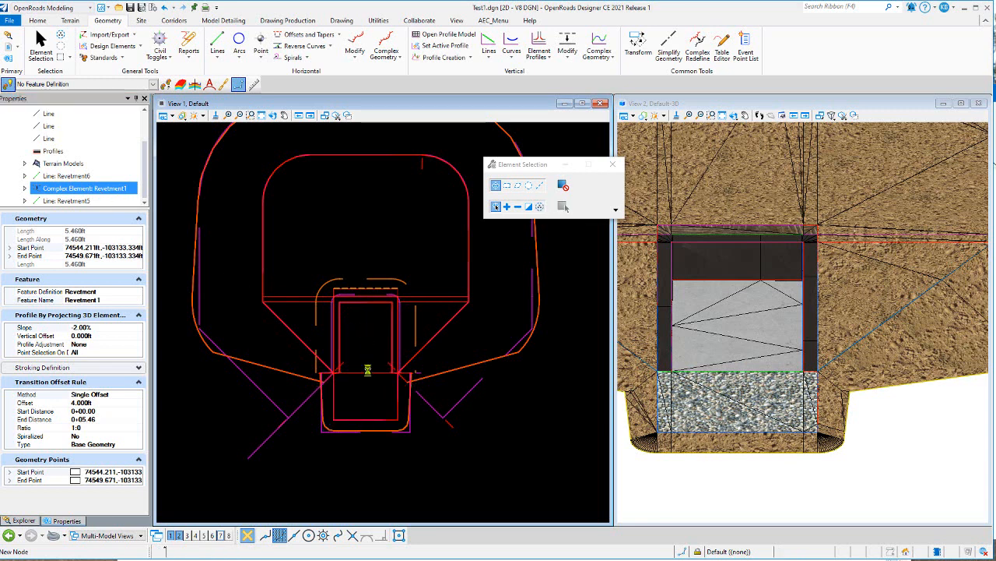
# - Compare the projected slope and offset rules of Wall End CTRL's C-Buildings5 line with those of Revetment23's Revetment1 component
pyautogui.click(369, 377)
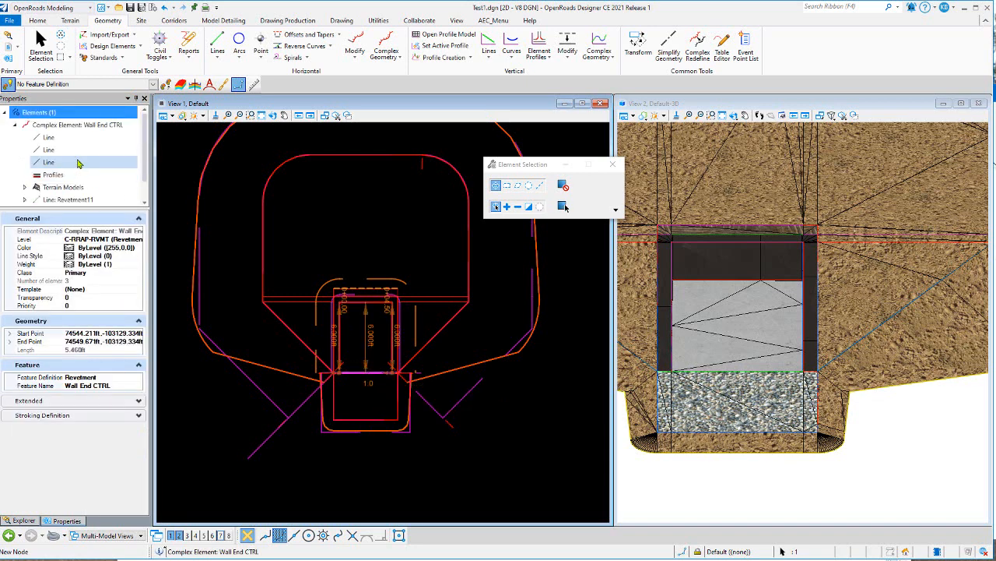
pyautogui.scroll(-2, 81, 165)
pyautogui.click(78, 189)
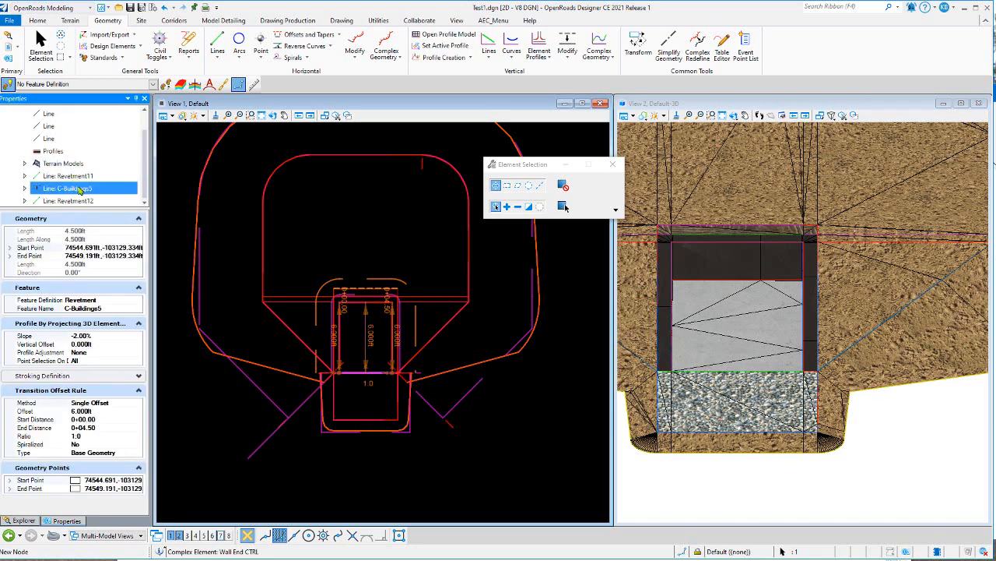
pyautogui.click(370, 414)
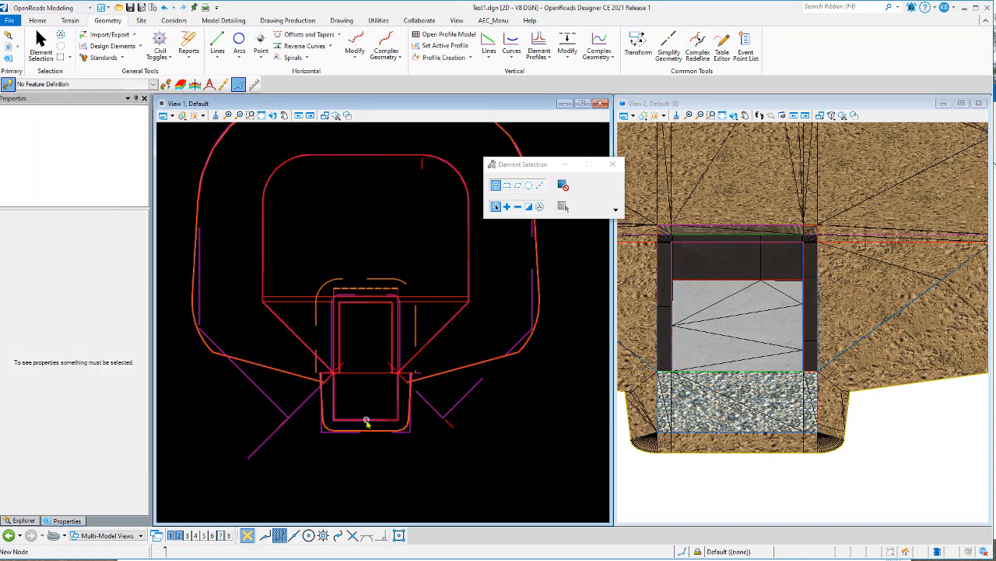
pyautogui.click(366, 421)
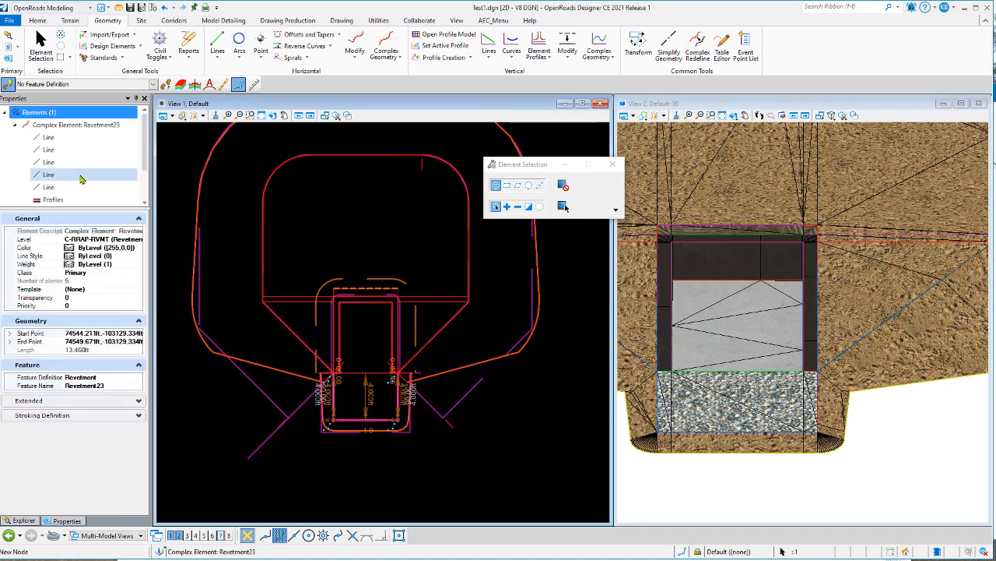
pyautogui.click(84, 187)
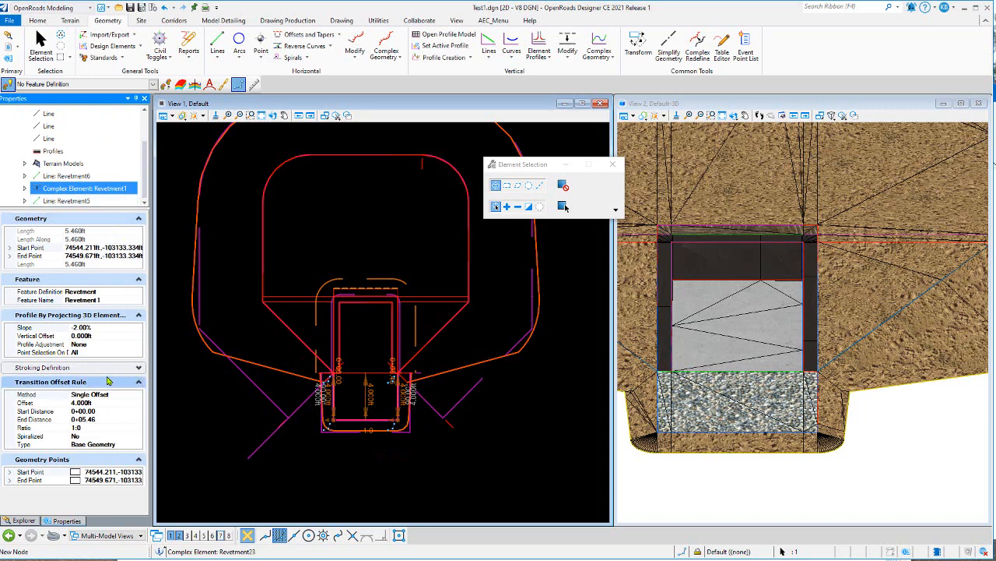
pyautogui.click(389, 210)
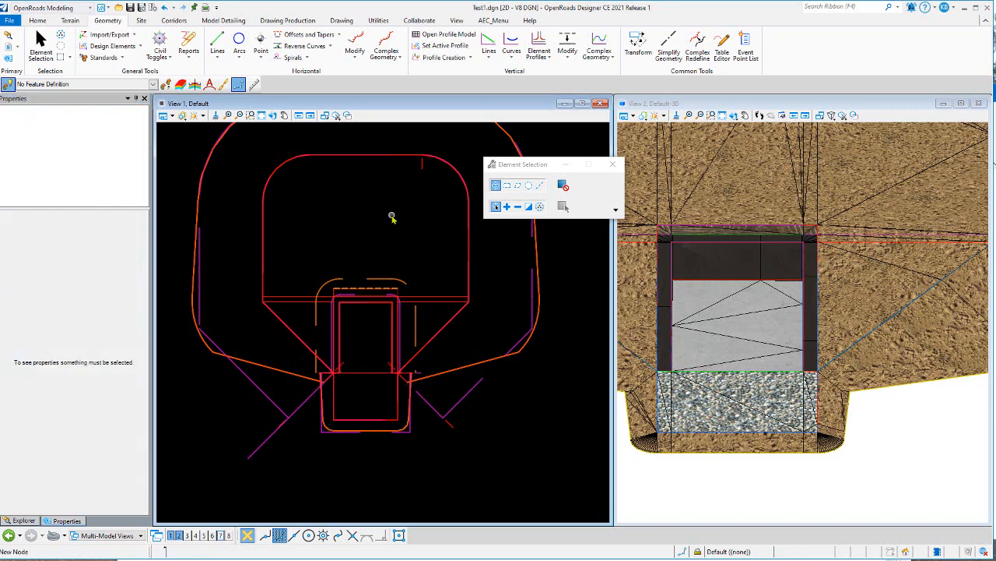